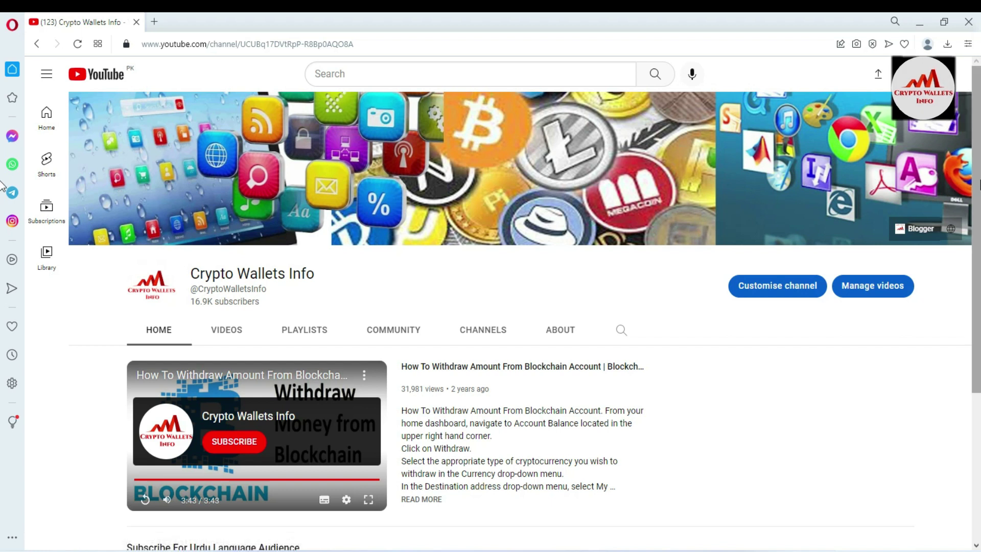
Browse the Crypto Wallets Info channel's uploaded videos, then minimize YouTube to reach MetaMask.
scroll(979, 356, down, 5)
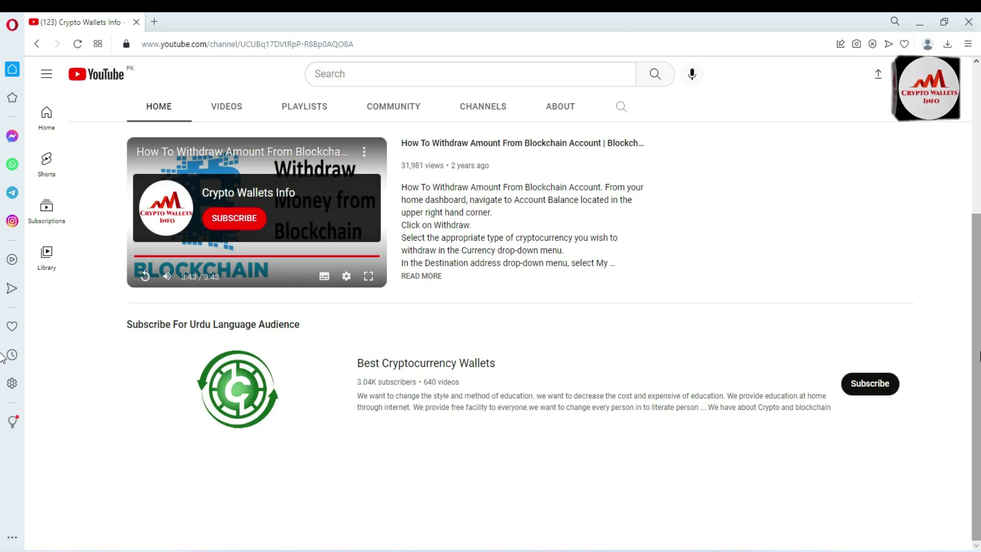
scroll(979, 356, up, 5)
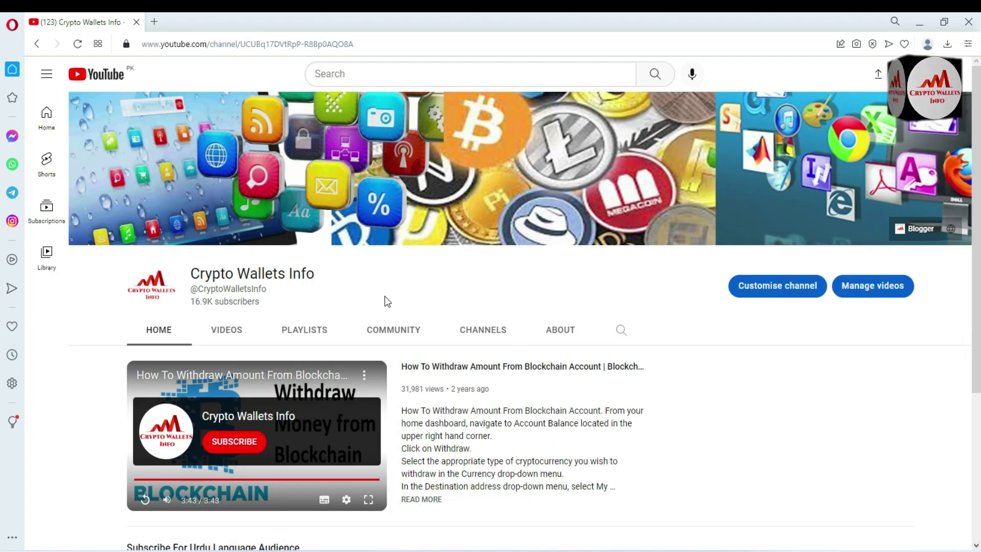
click(228, 333)
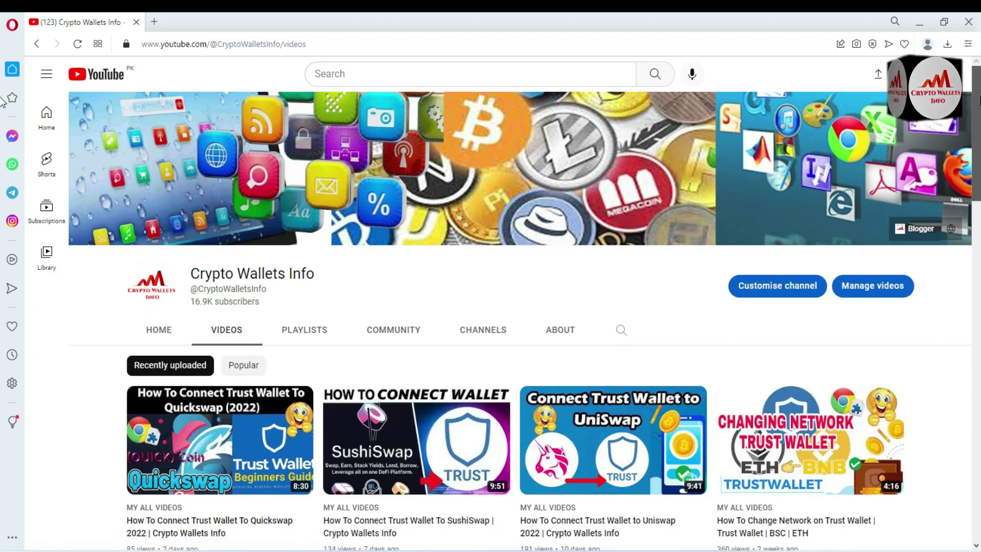
scroll(2, 138, down, 3)
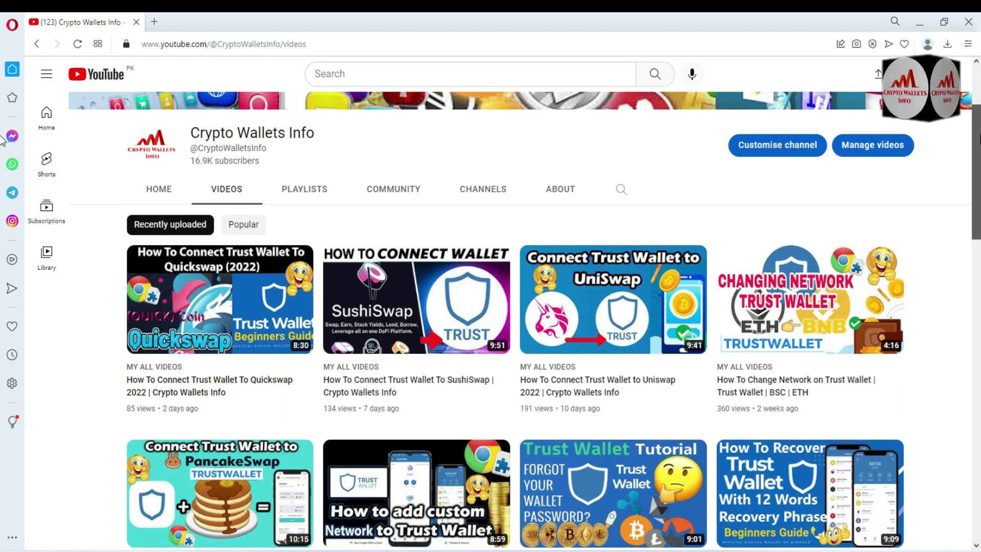
scroll(3, 142, down, 1)
scroll(3, 164, down, 2)
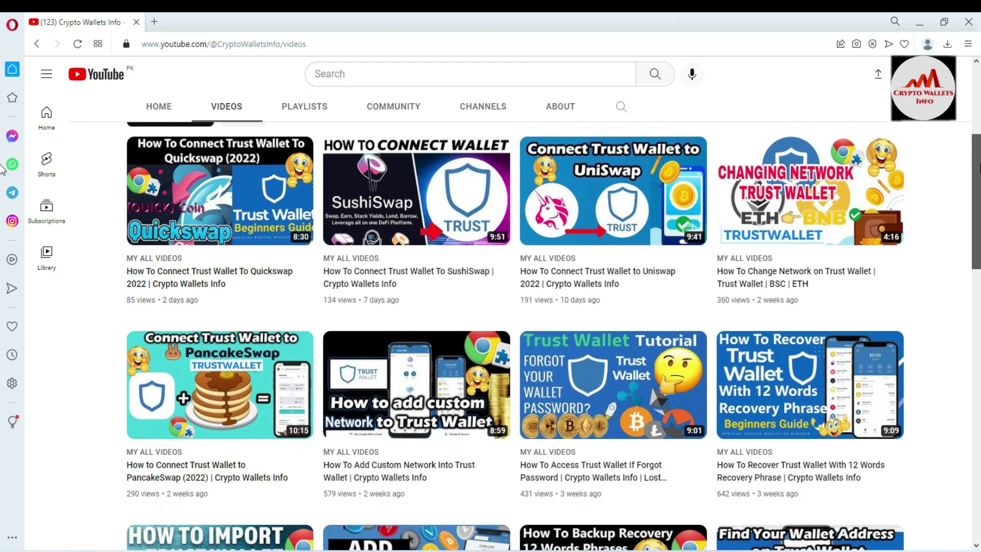
scroll(2, 169, down, 2)
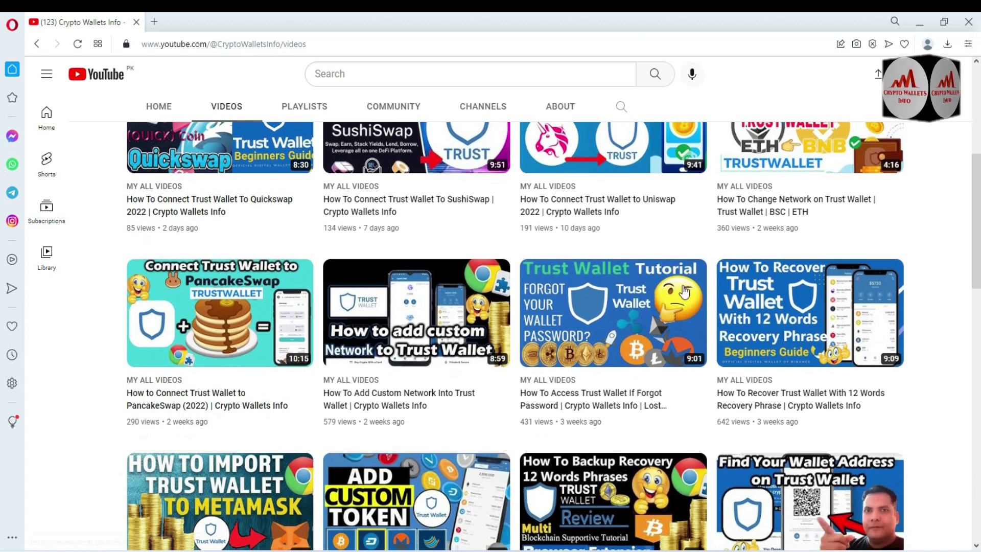
mouse_move(800, 275)
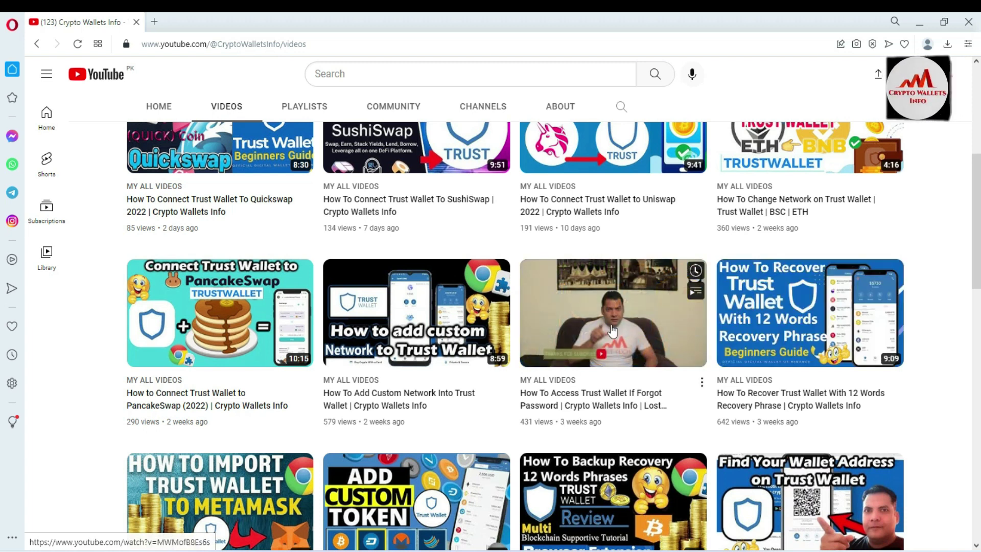
scroll(3, 205, down, 1)
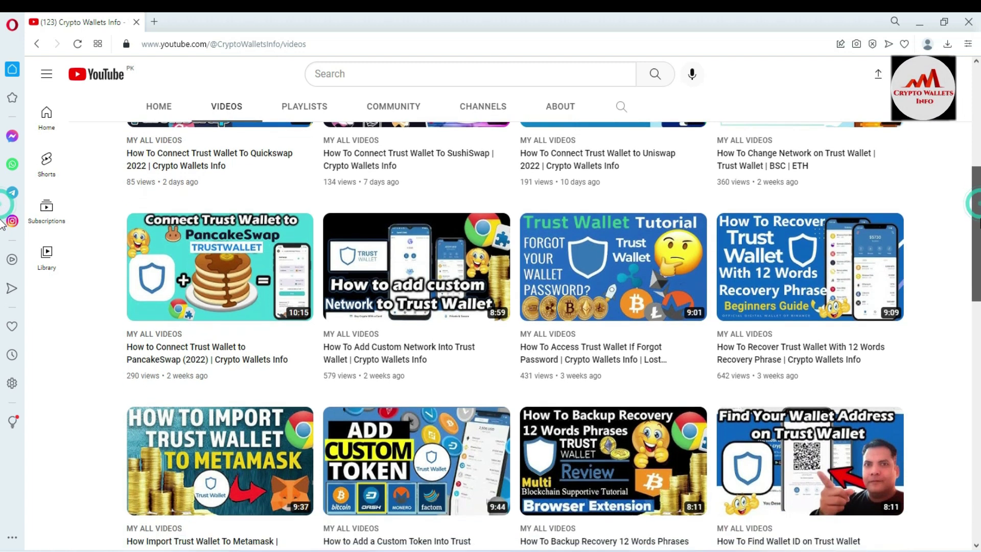
scroll(3, 204, up, 7)
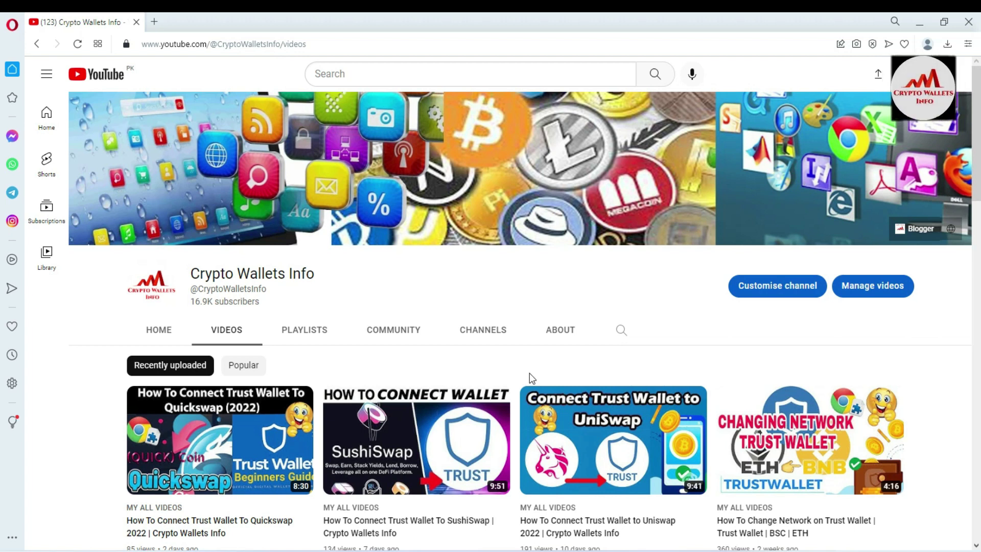
click(917, 25)
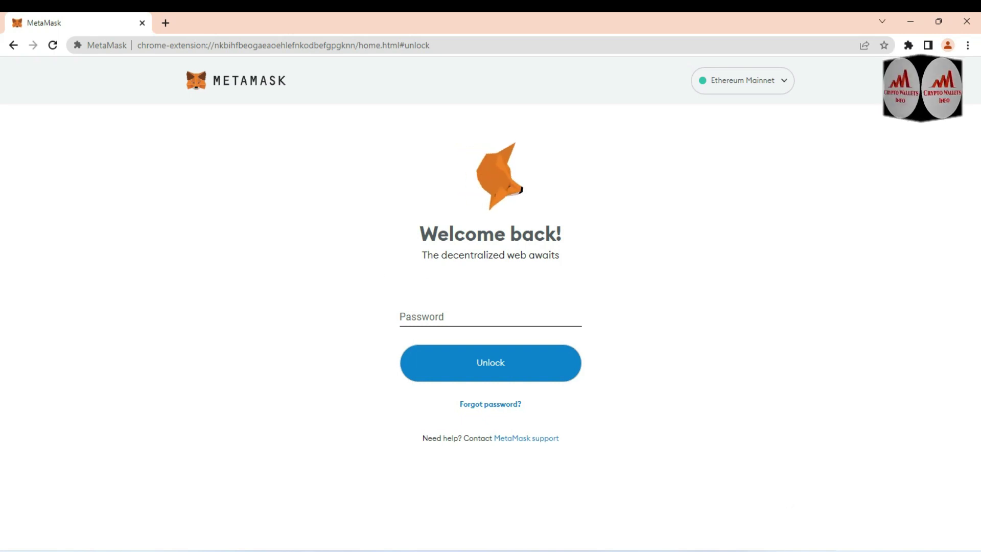
Bring the Notepad note into full view and select its line of phrase words.
click(770, 549)
drag(529, 490, 399, 178)
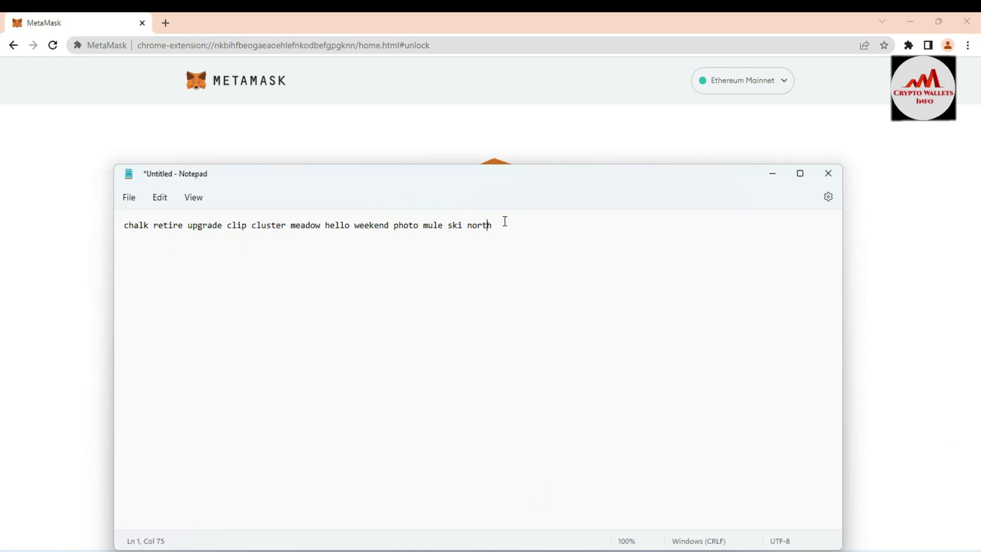
drag(506, 224, 113, 202)
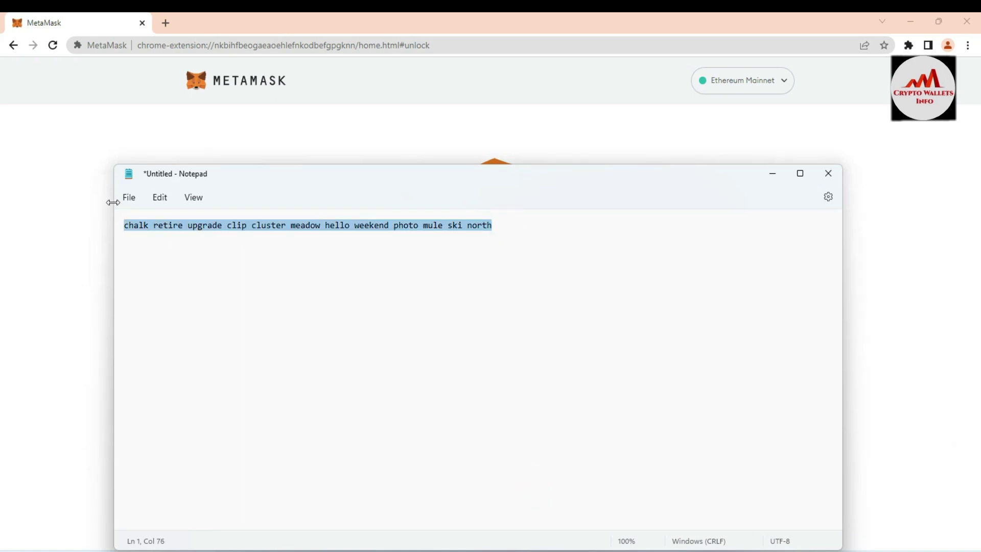
Enter the wallet password on MetaMask's unlock page and unlock it.
click(263, 135)
click(443, 315)
text(•)
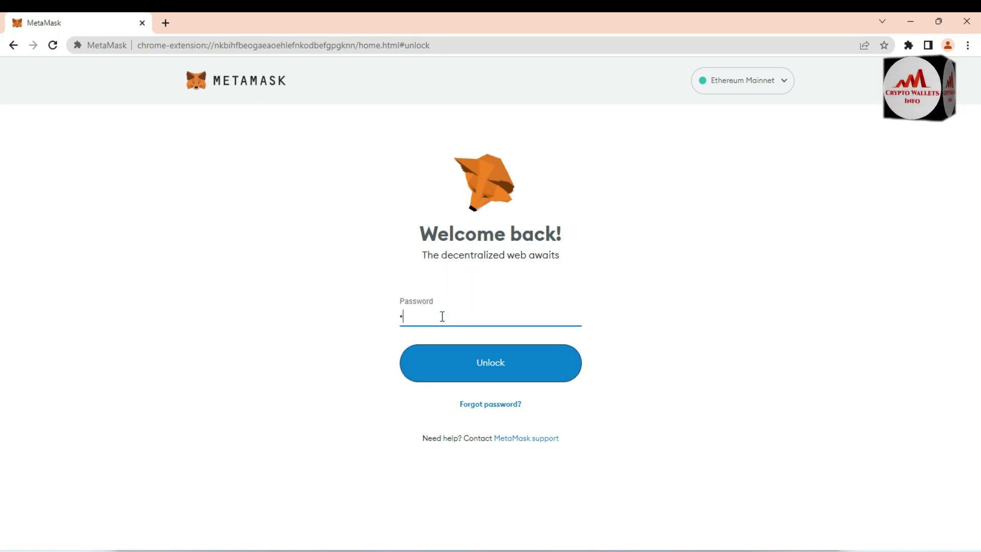
text(••••••••••)
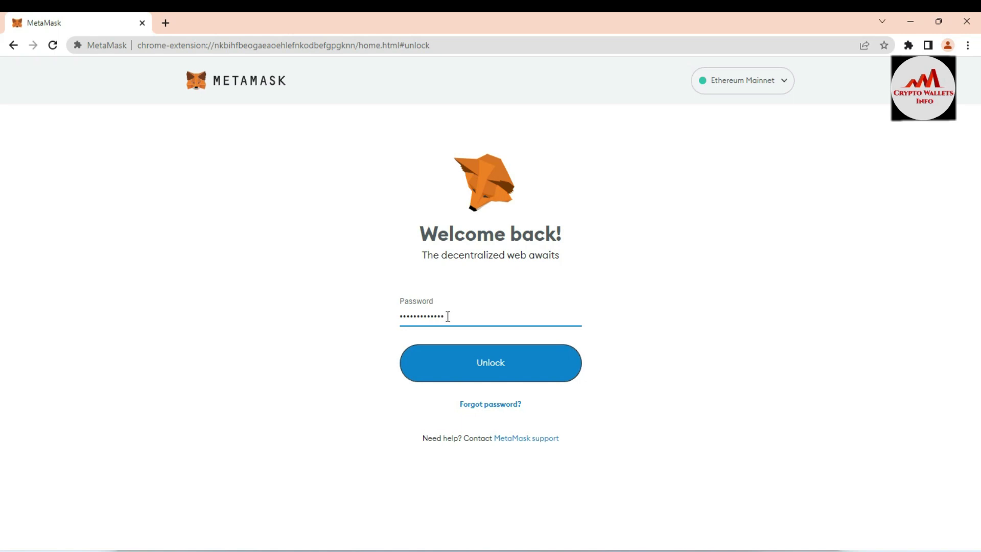
click(502, 369)
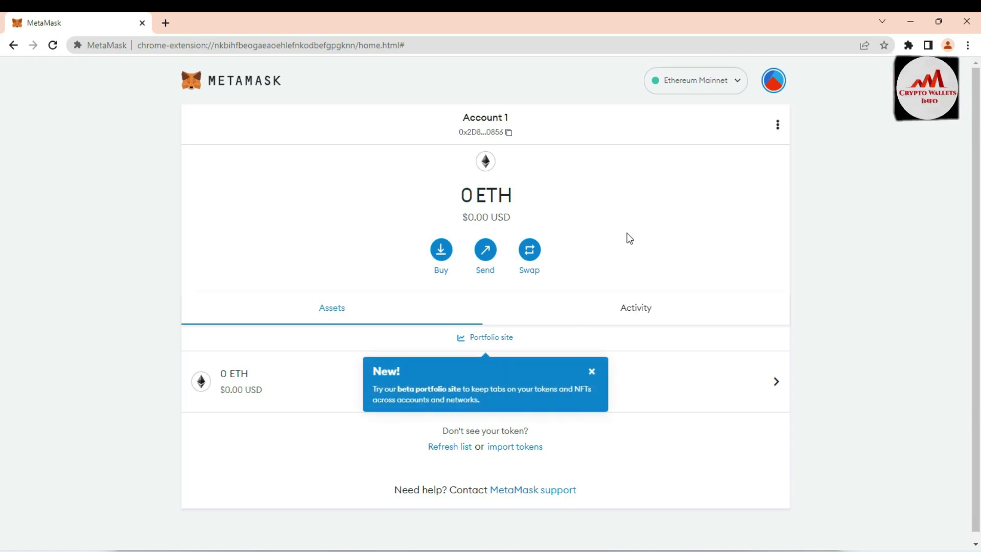
Open Account 1's account menu and go to MetaMask Settings.
click(778, 125)
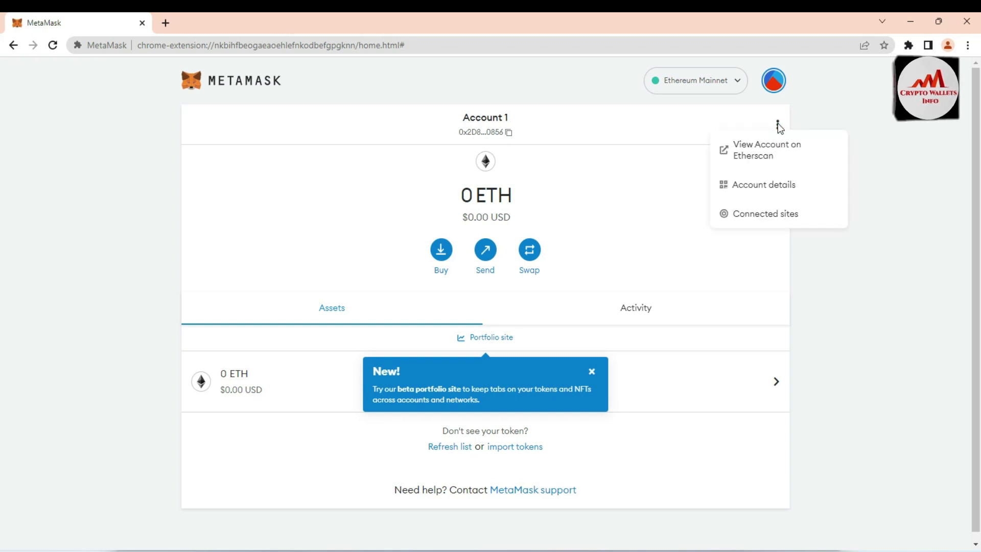
click(775, 86)
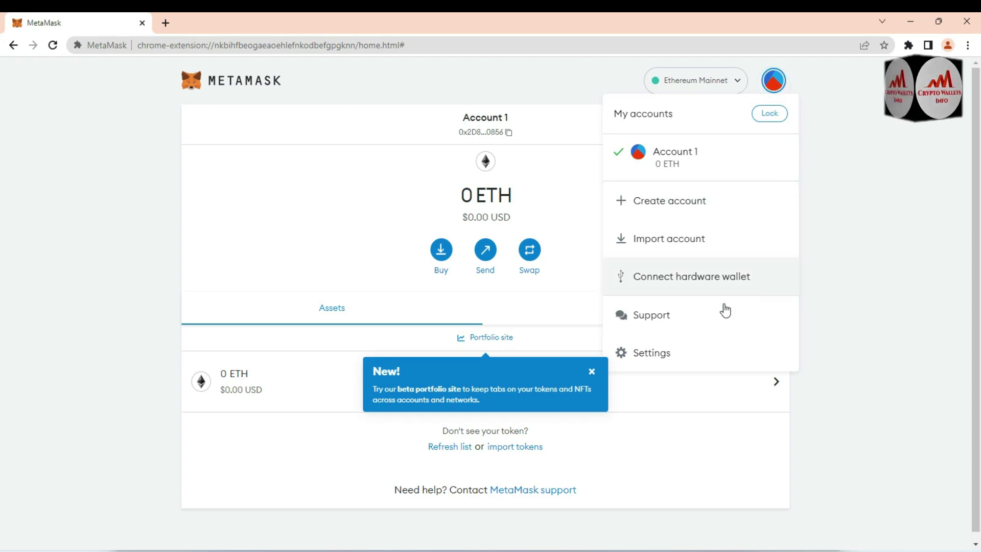
click(676, 357)
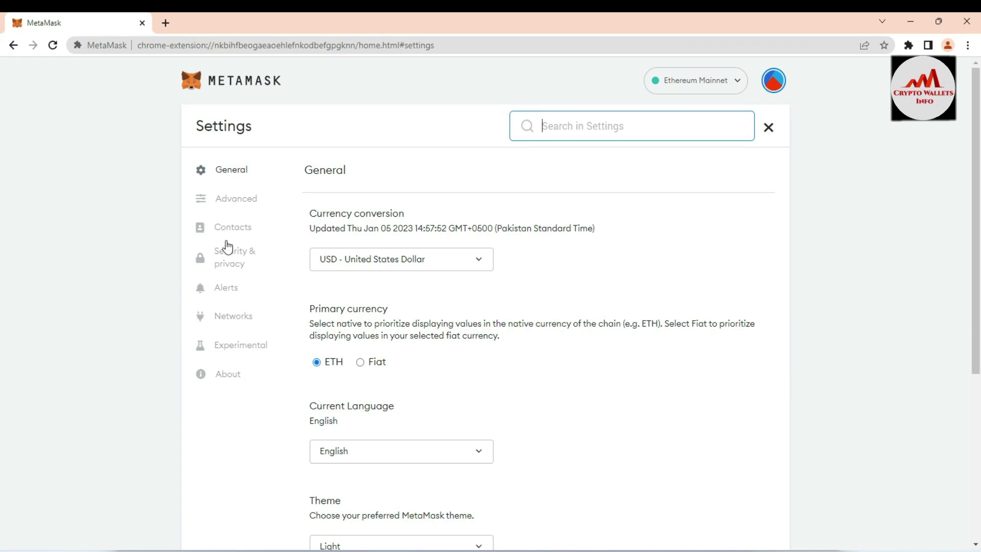
Look through the Advanced settings, then switch to the Security & privacy section.
scroll(2, 245, down, 3)
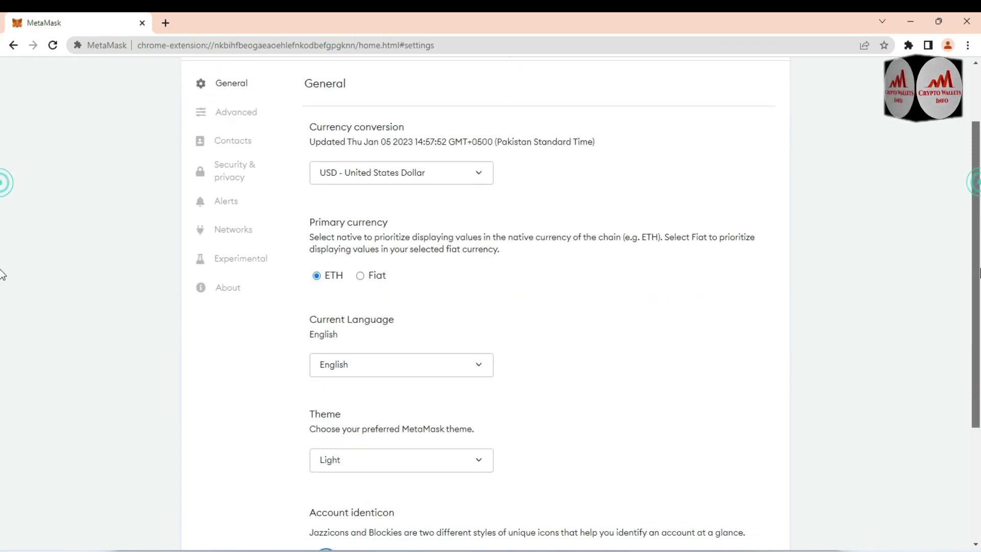
scroll(2, 154, up, 4)
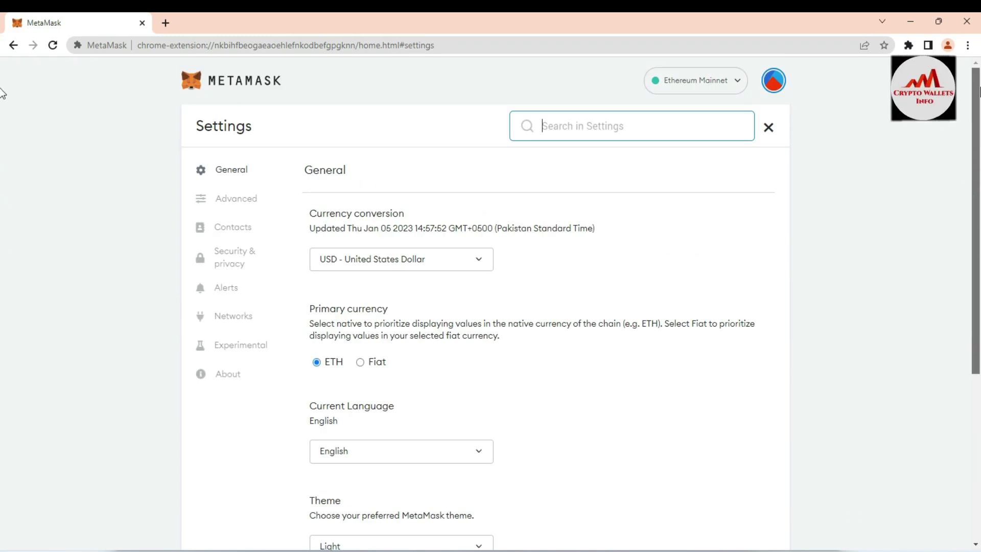
click(236, 202)
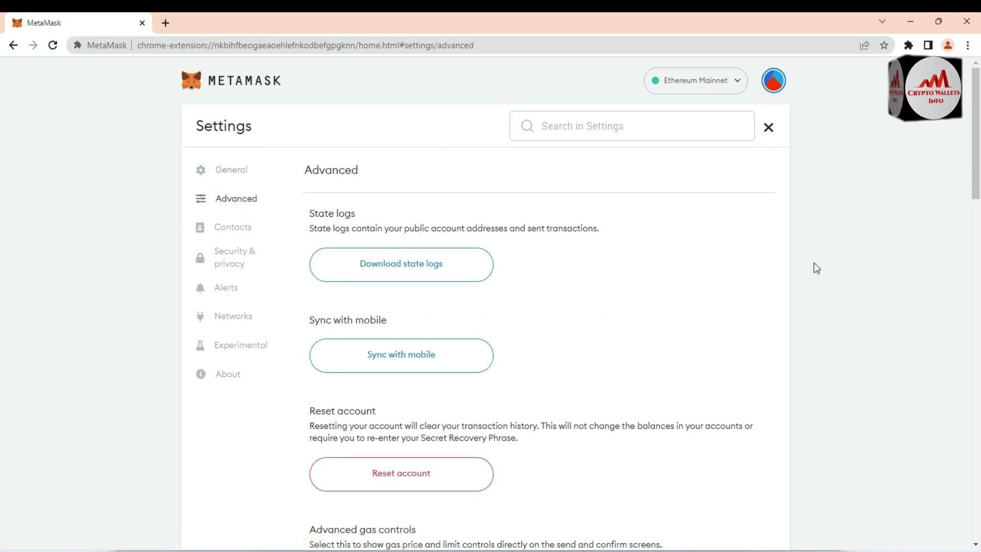
scroll(2, 205, down, 4)
scroll(3, 286, down, 3)
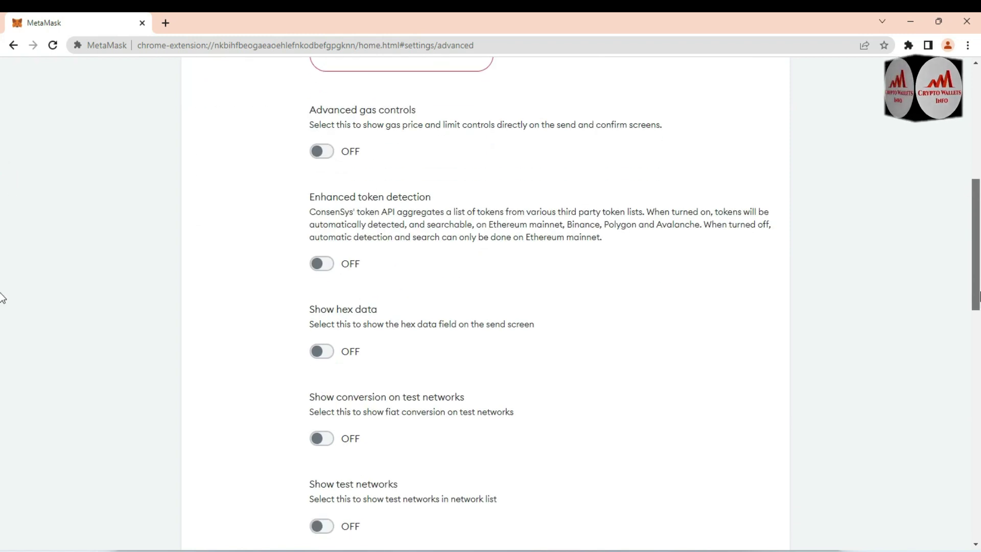
scroll(2, 205, up, 7)
click(238, 264)
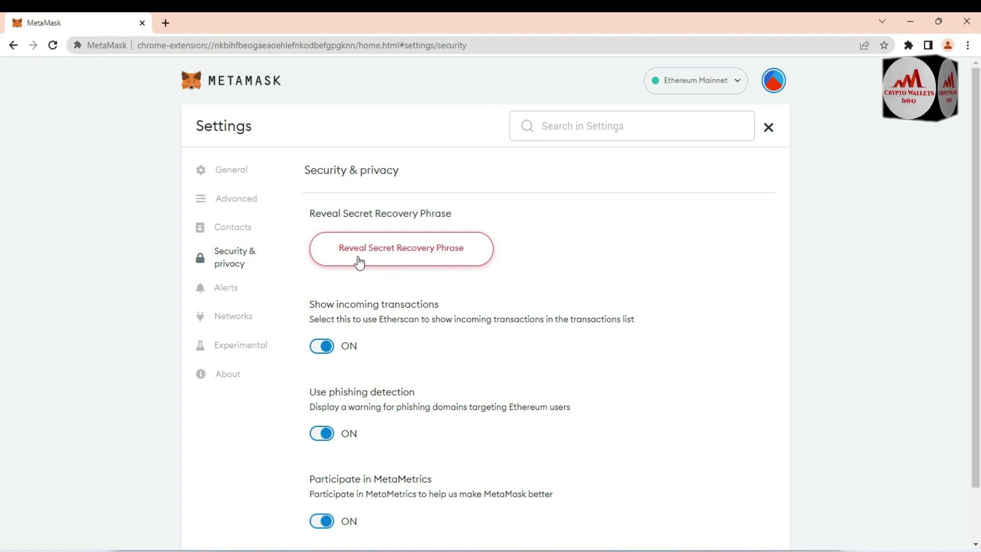
Choose Reveal Secret Recovery Phrase, enter the wallet password, and submit it with Next.
click(412, 247)
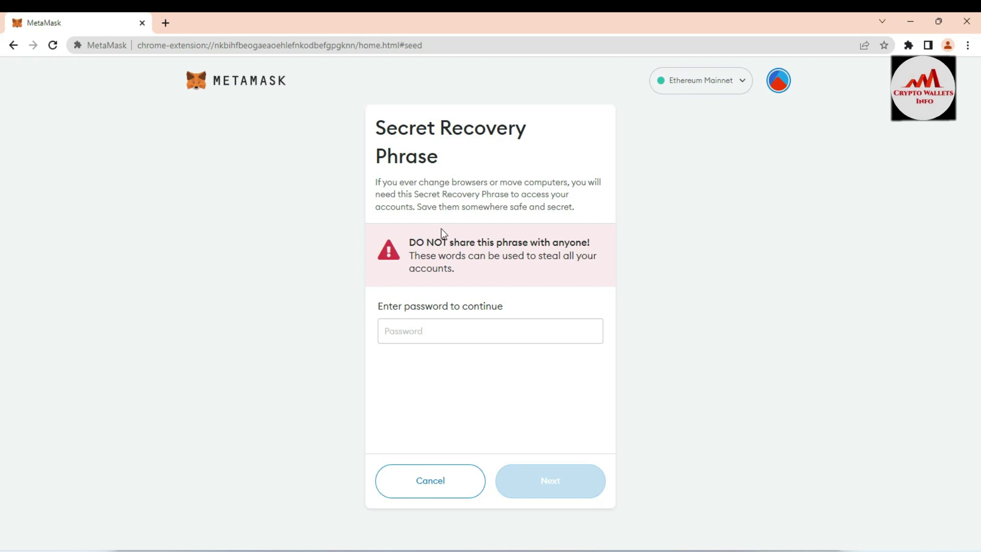
click(405, 324)
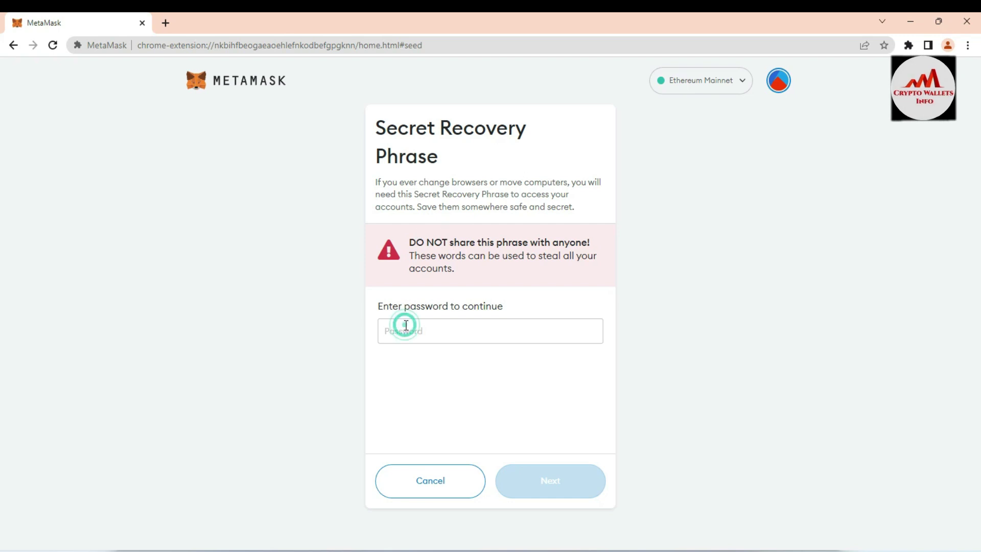
text(a)
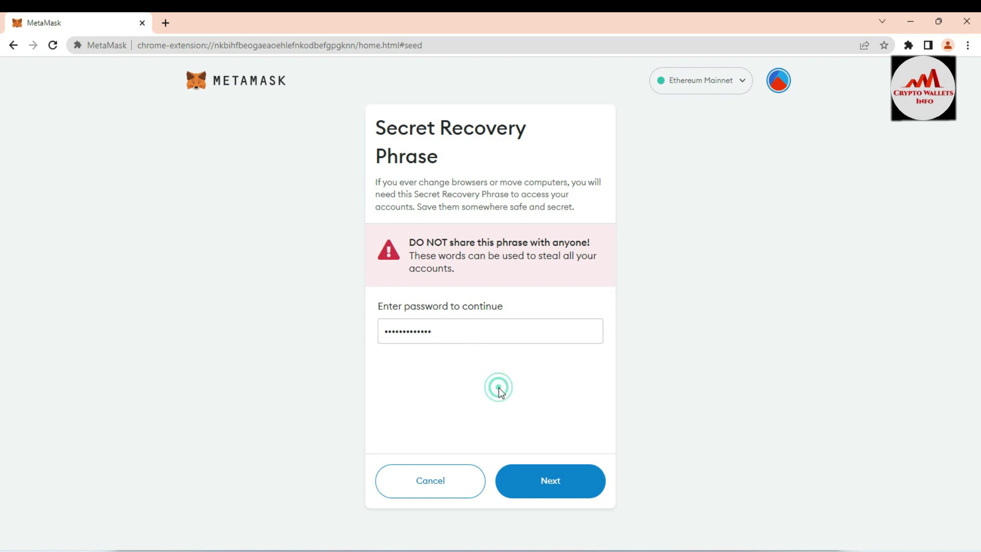
click(565, 478)
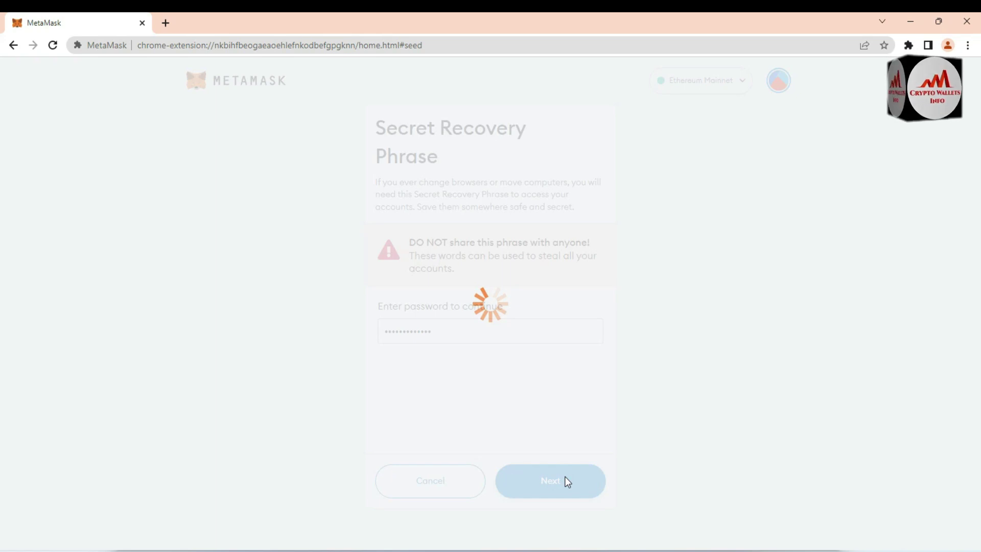
Select the revealed 12-word phrase, move Notepad aside, and return to the MetaMask phrase page.
drag(519, 374, 406, 335)
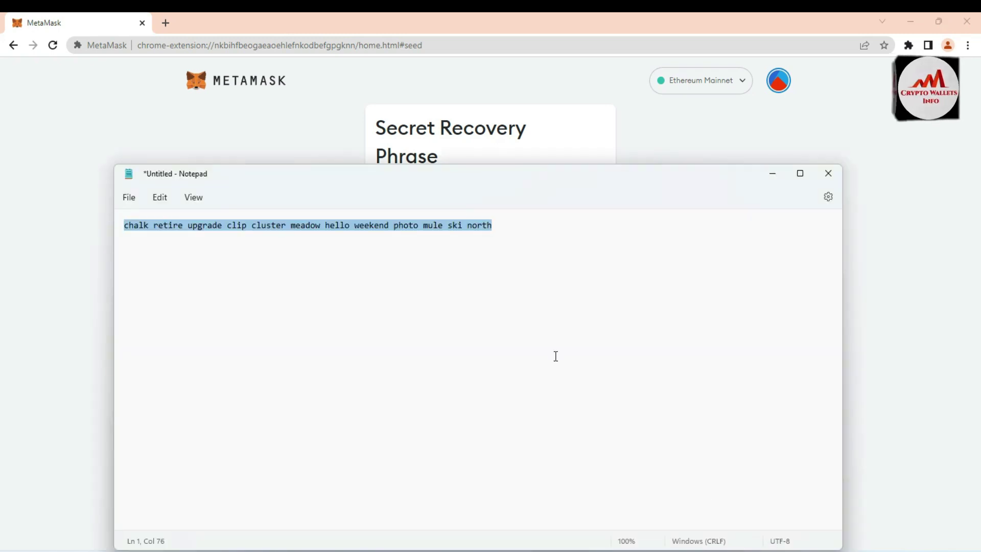
click(550, 352)
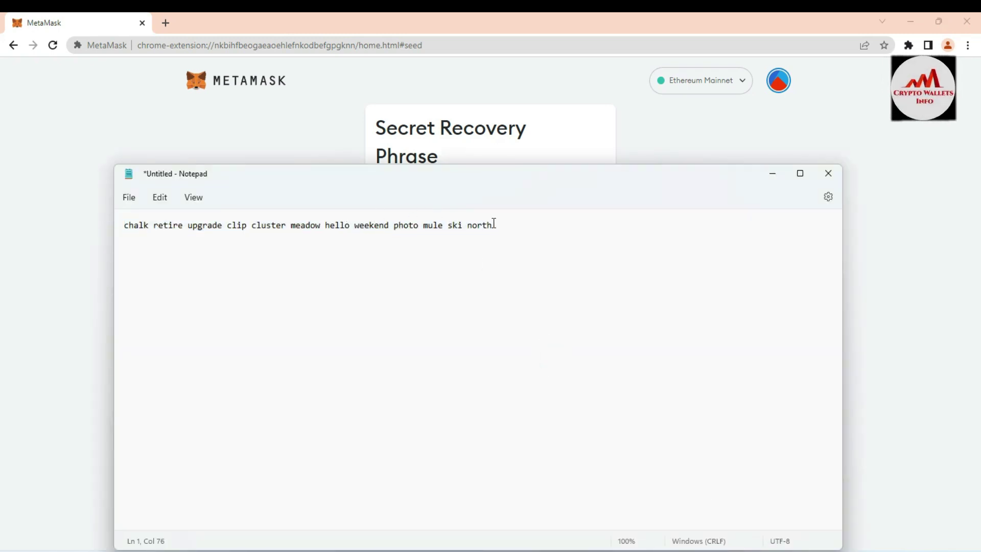
click(481, 187)
drag(460, 177, 431, 213)
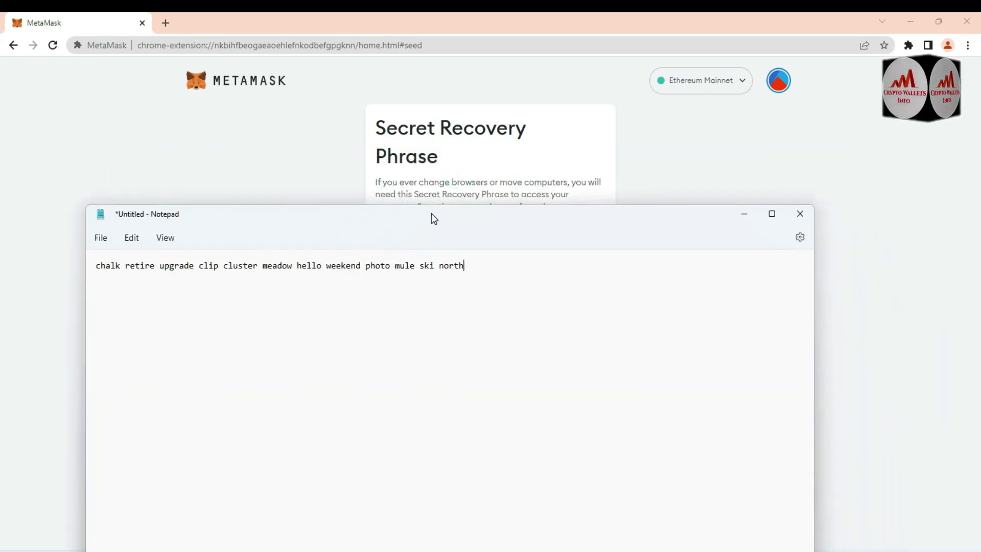
click(645, 144)
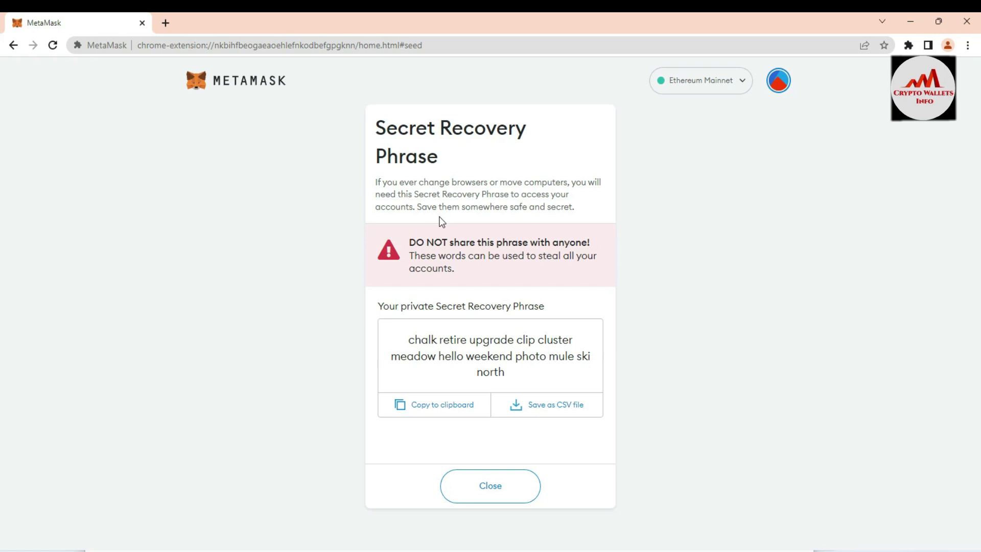
In a new tab, search Google for 'trust wallet extension' and open the official download page.
click(166, 22)
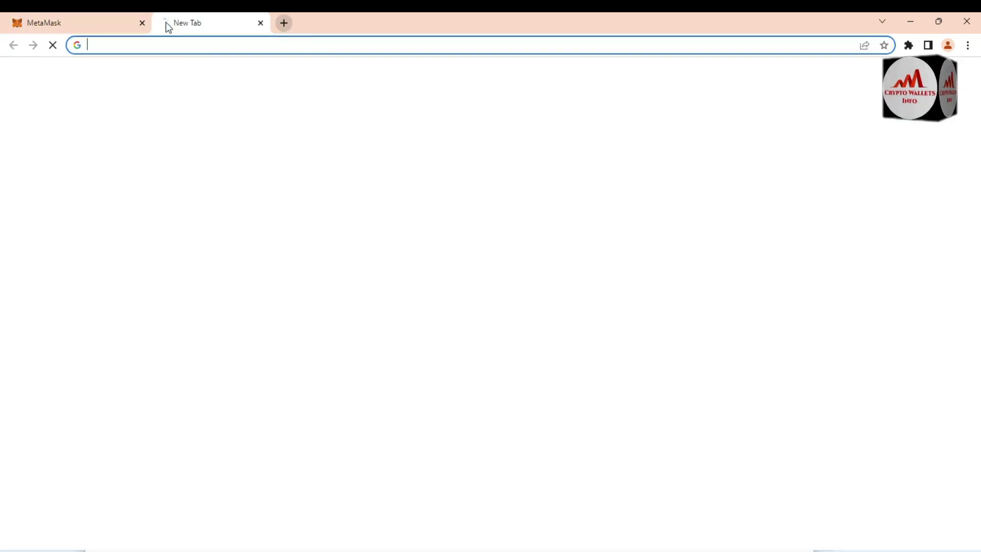
text(trustwa)
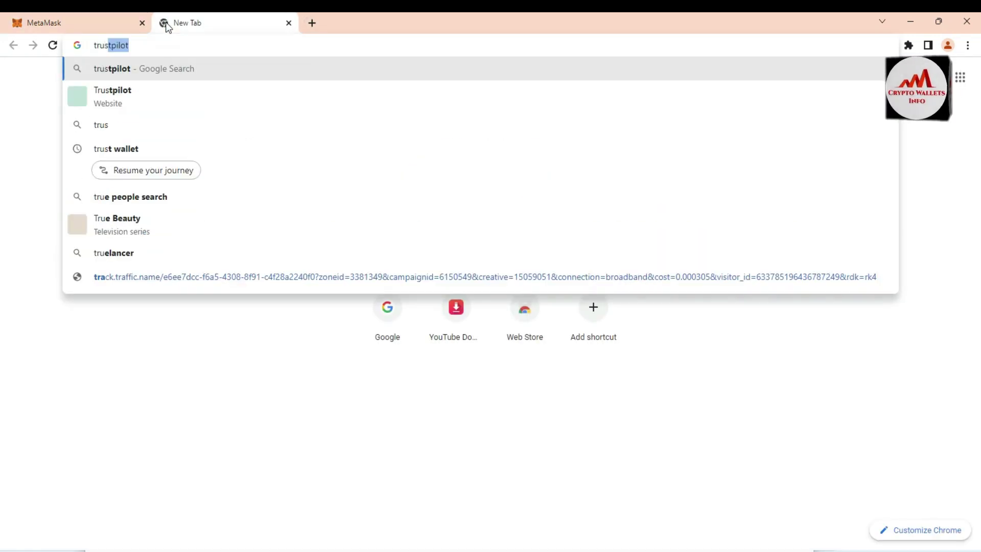
text(llet)
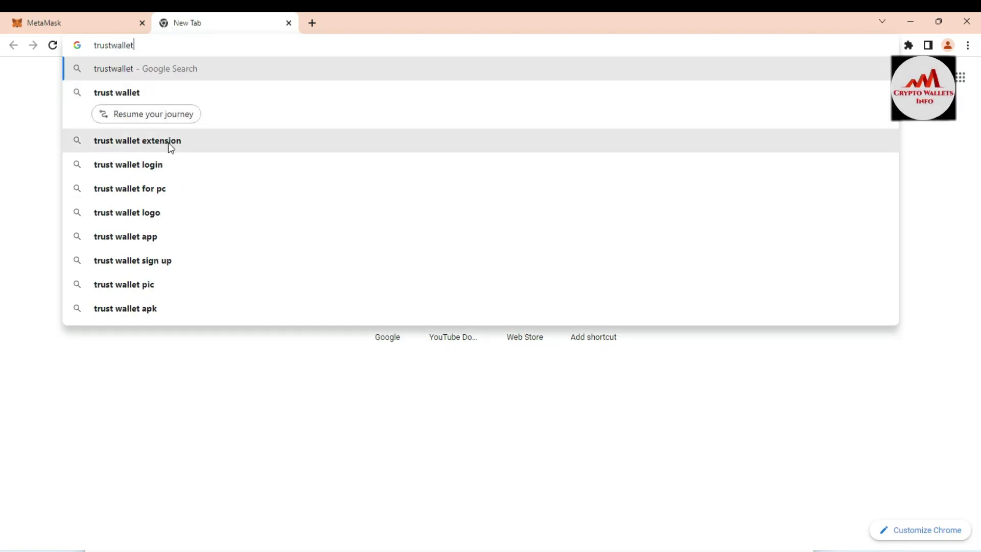
click(146, 146)
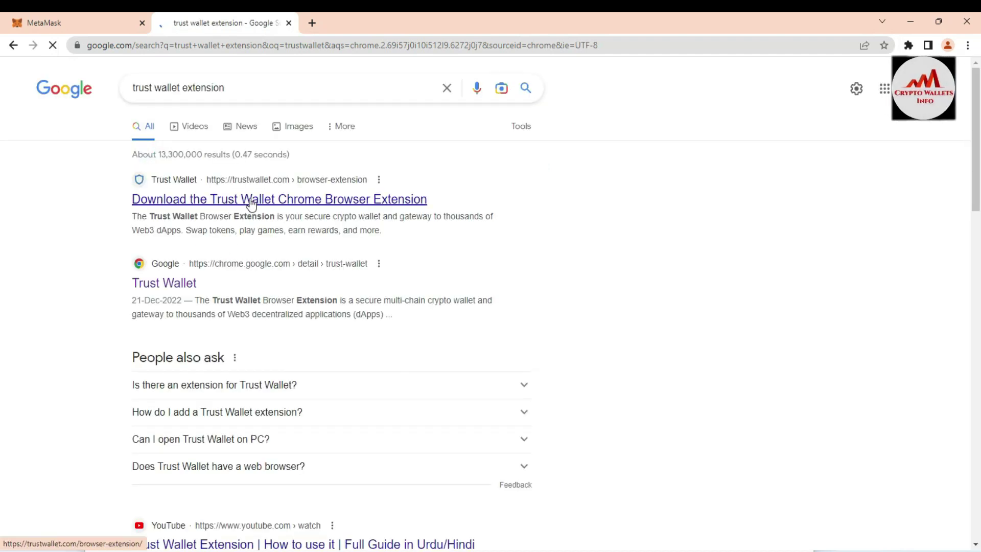
click(243, 200)
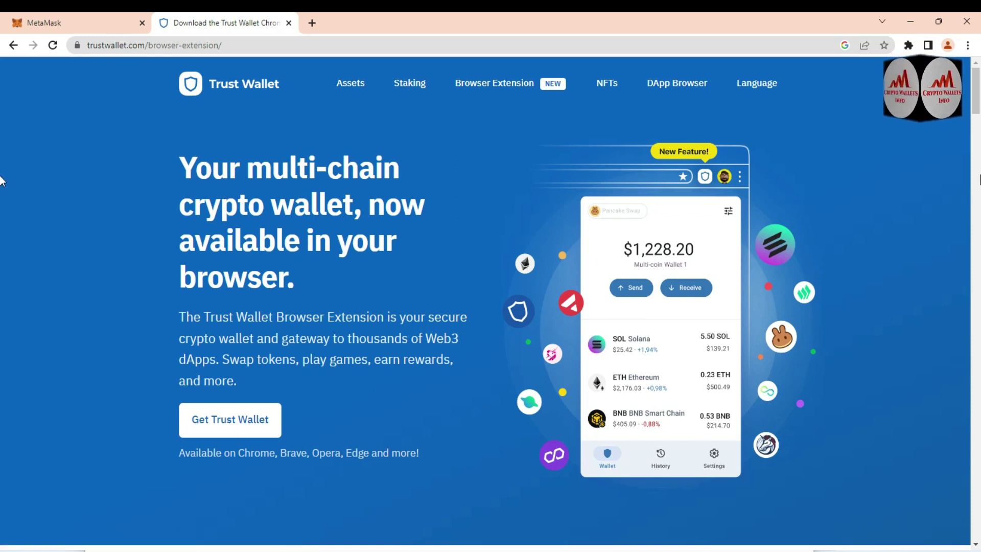
Go from the Trust Wallet Browser Extension section to its Chrome Web Store listing via 'Get Trust Wallet'.
scroll(2, 127, down, 6)
scroll(2, 127, down, 15)
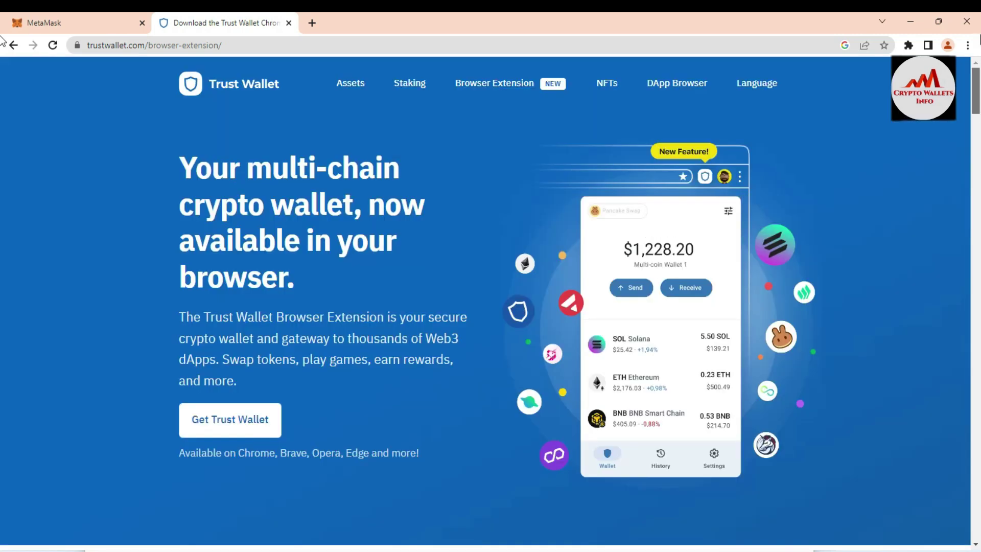
click(486, 91)
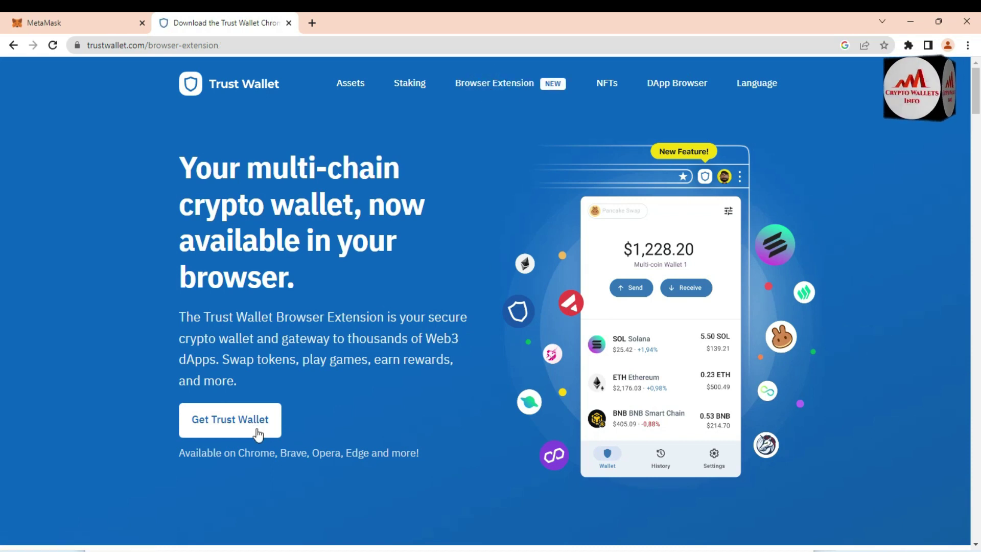
click(228, 422)
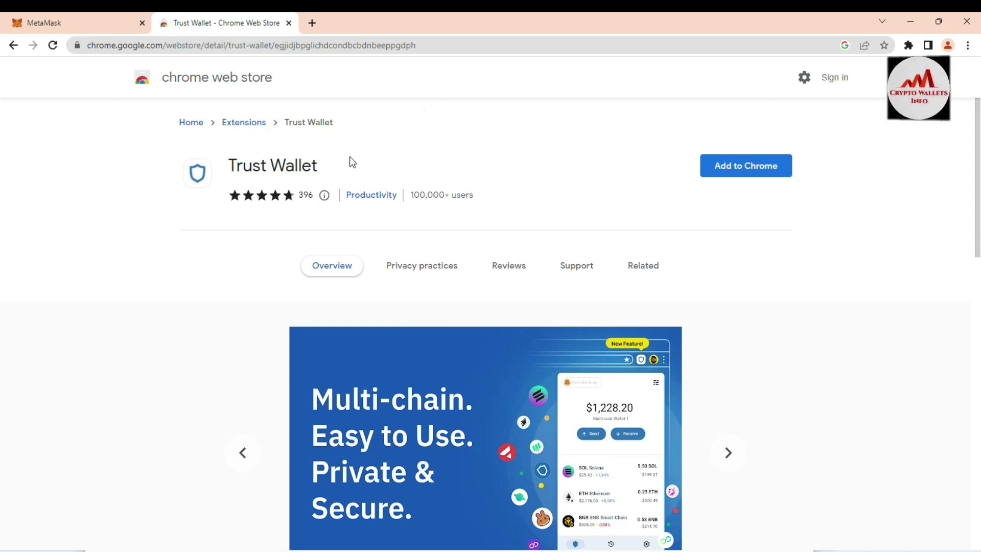
Add the Trust Wallet extension to Chrome from its Web Store listing.
scroll(2, 230, down, 7)
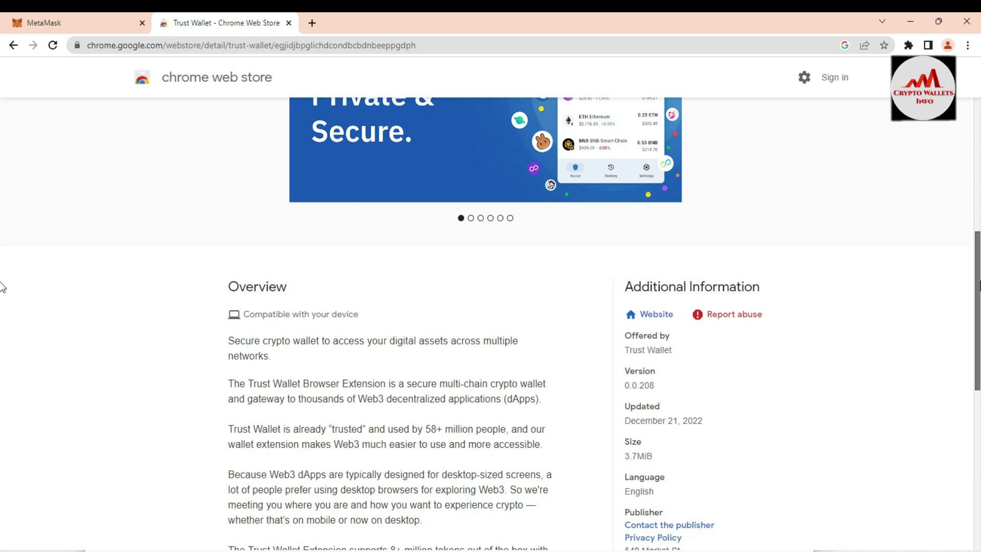
scroll(2, 285, up, 1)
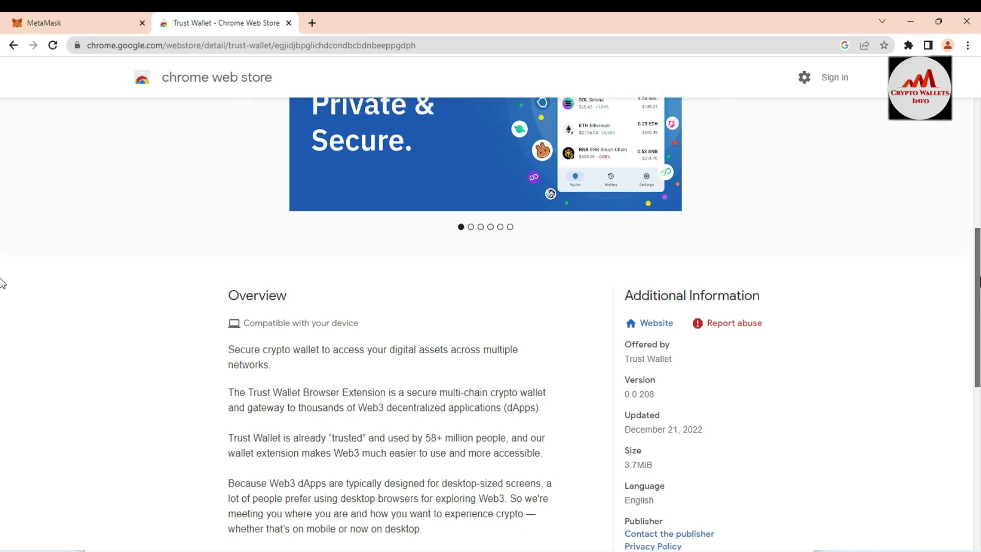
scroll(2, 283, up, 7)
scroll(2, 239, down, 5)
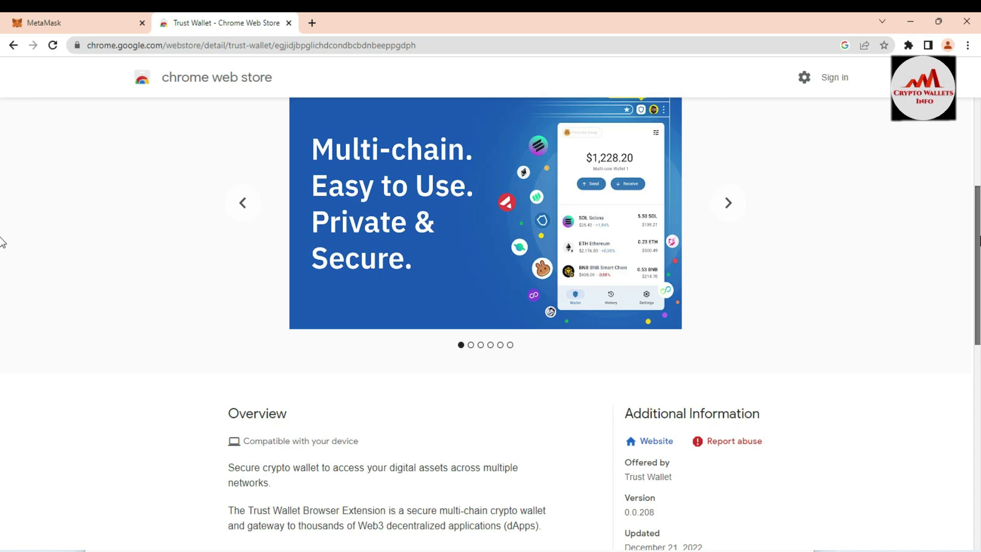
scroll(2, 242, up, 5)
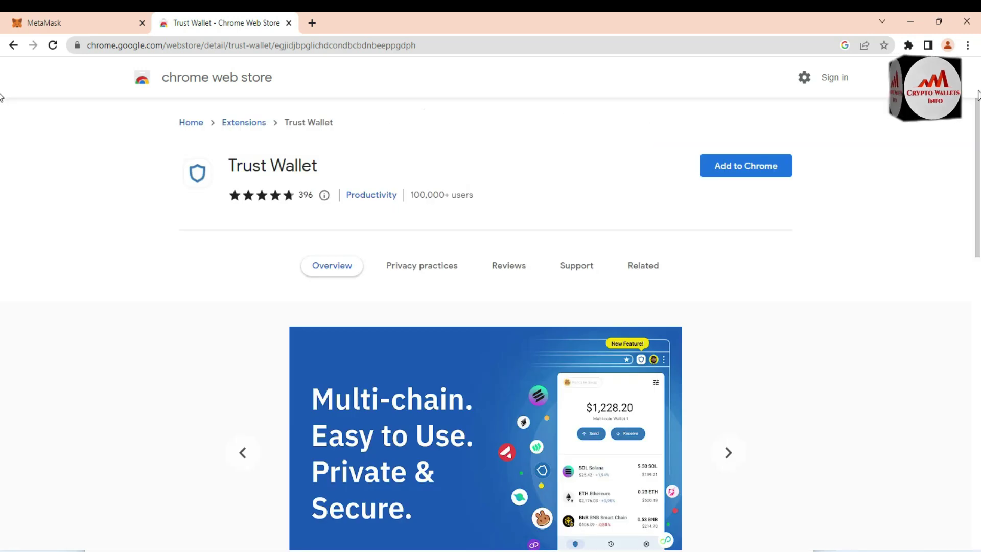
click(744, 170)
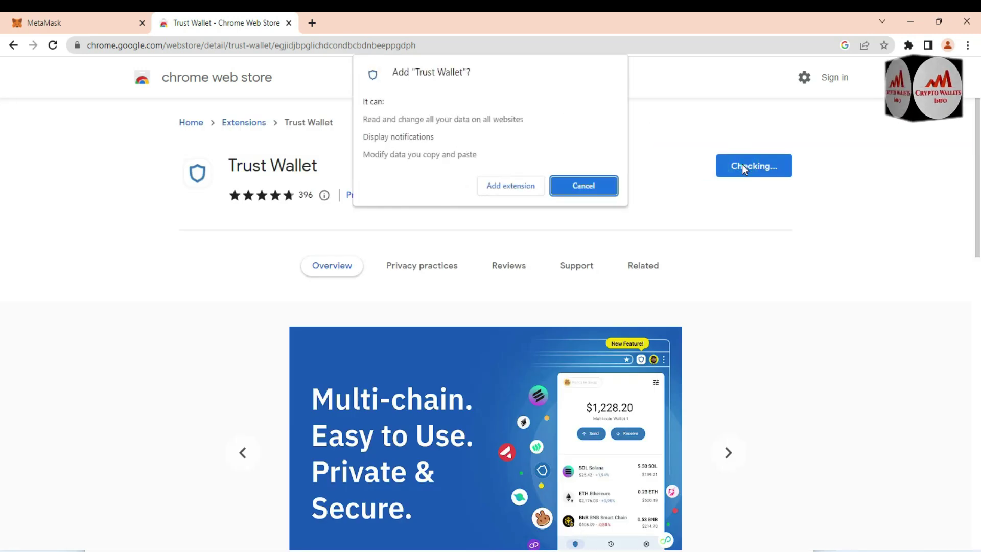
click(503, 197)
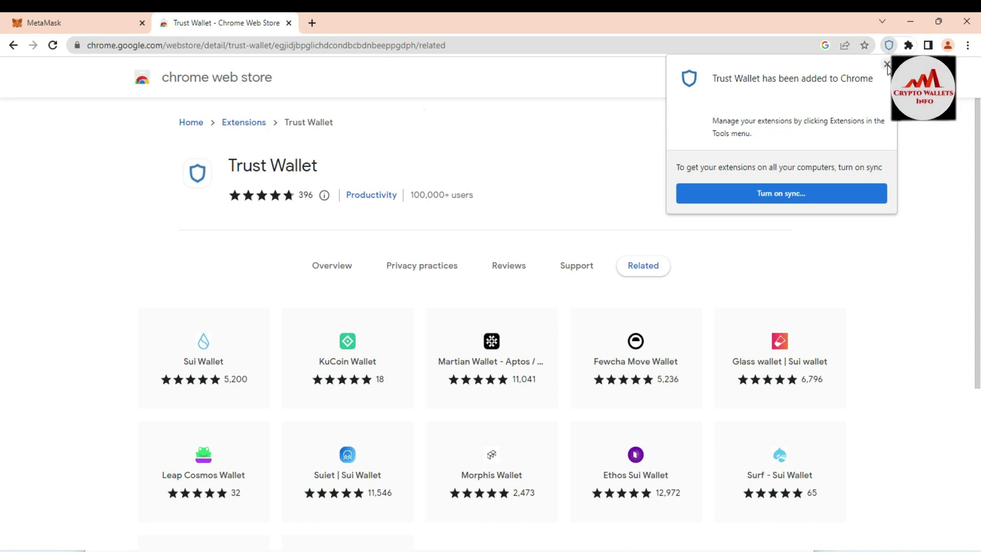
Pin Trust Wallet to the toolbar from the Extensions menu and launch it.
click(887, 64)
click(908, 46)
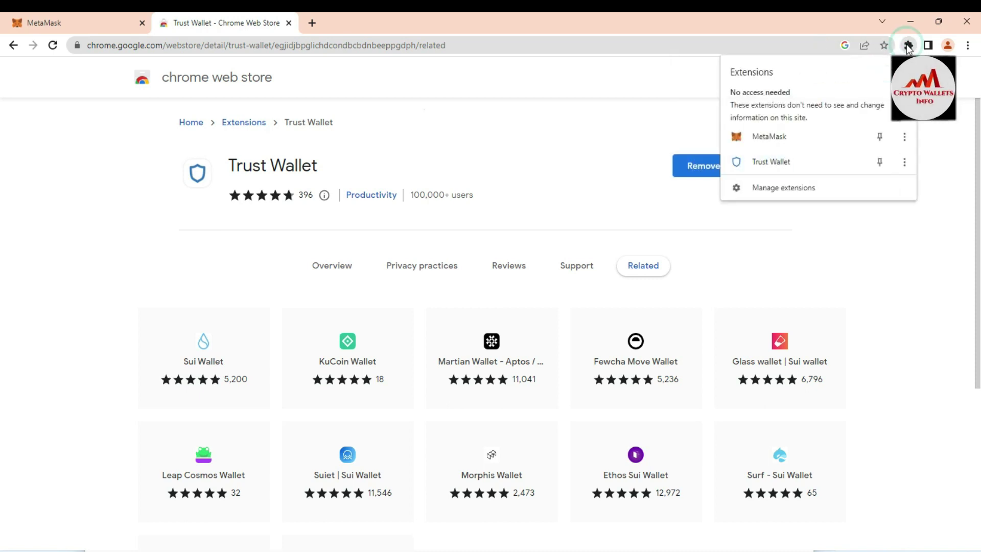
click(879, 161)
click(953, 102)
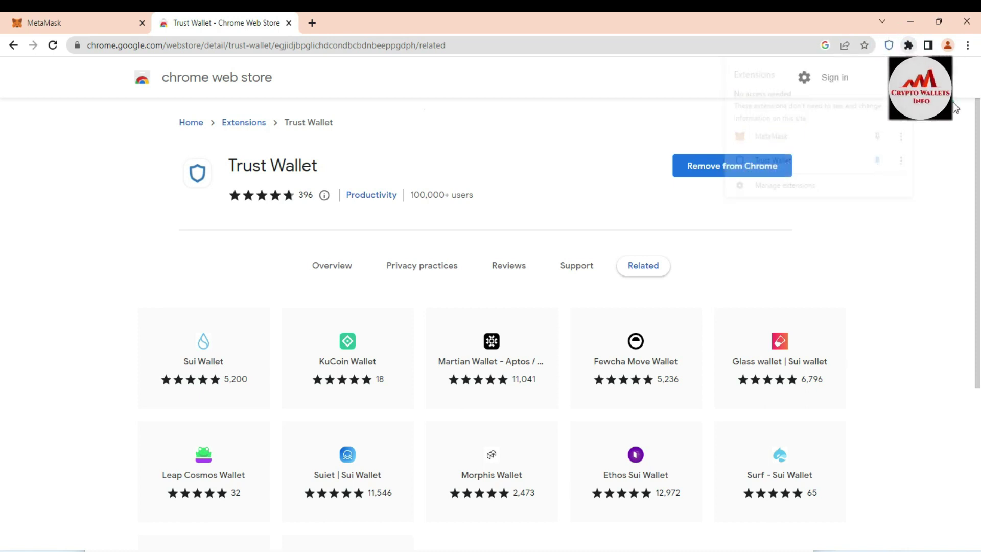
click(890, 46)
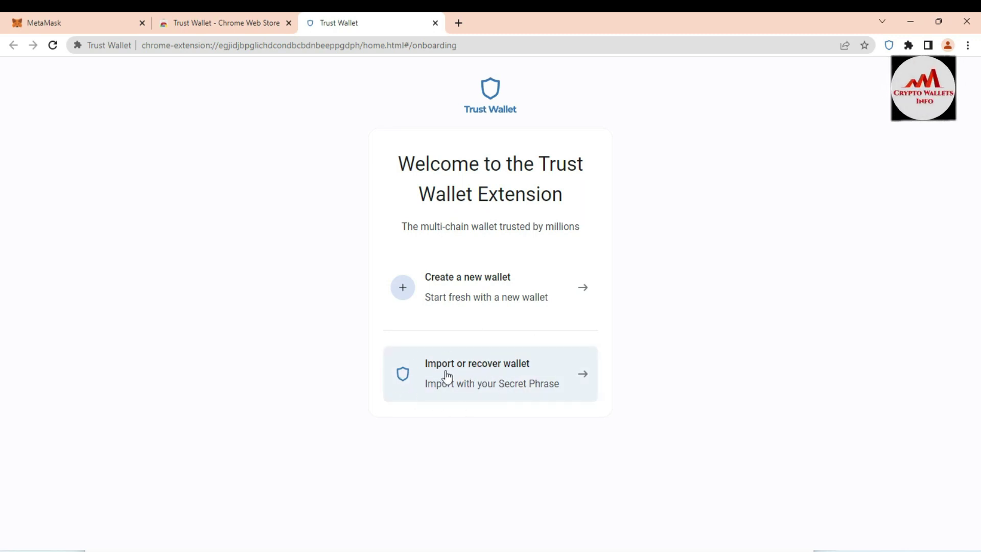
Choose 'Import or recover wallet' and answer 'No thanks' to sharing usage data.
click(471, 376)
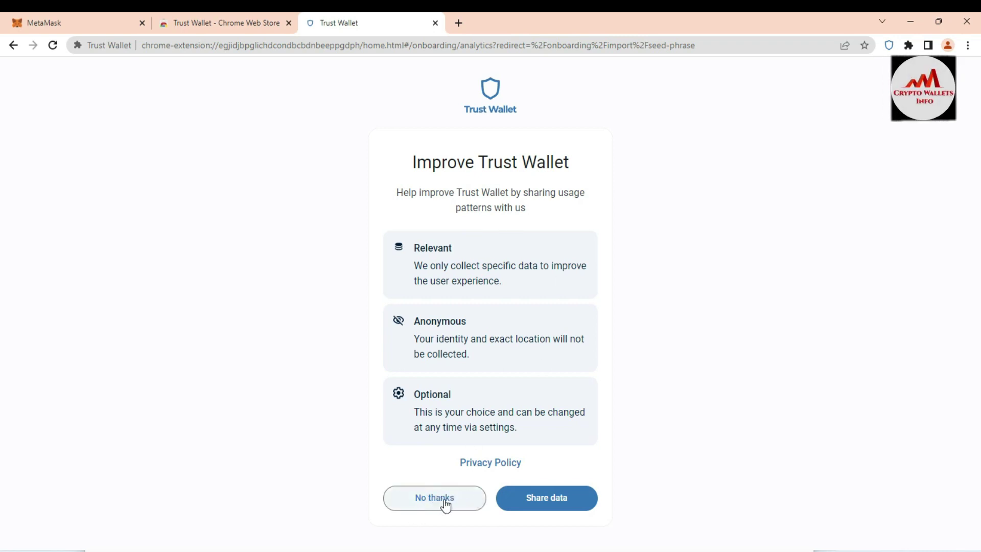
click(435, 498)
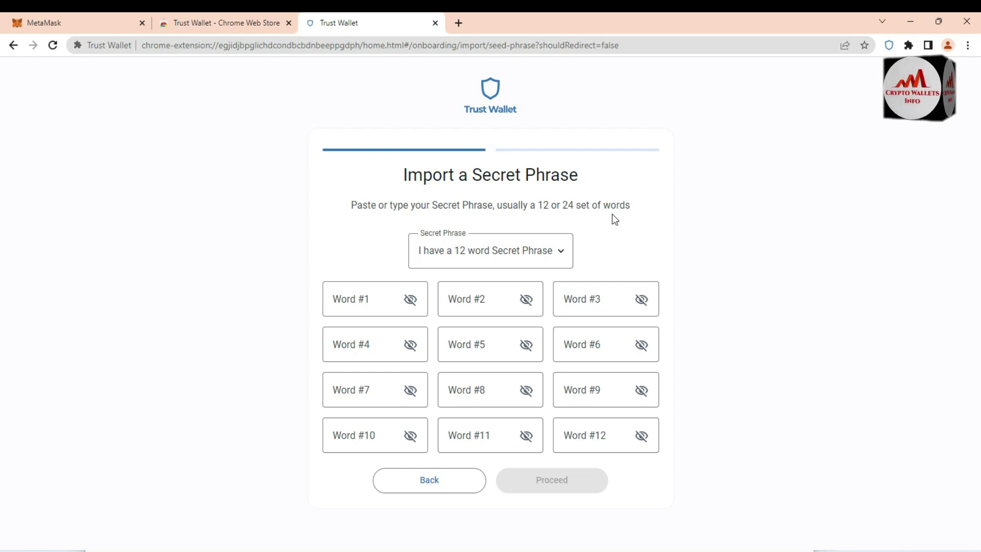
Keep the 12-word phrase option and select the recovery phrase line in Notepad.
click(561, 253)
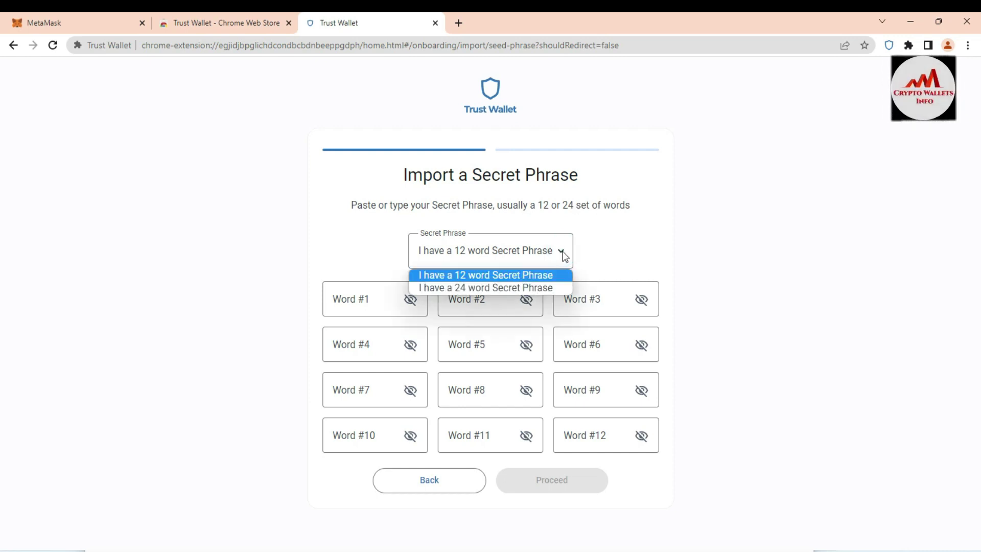
click(563, 254)
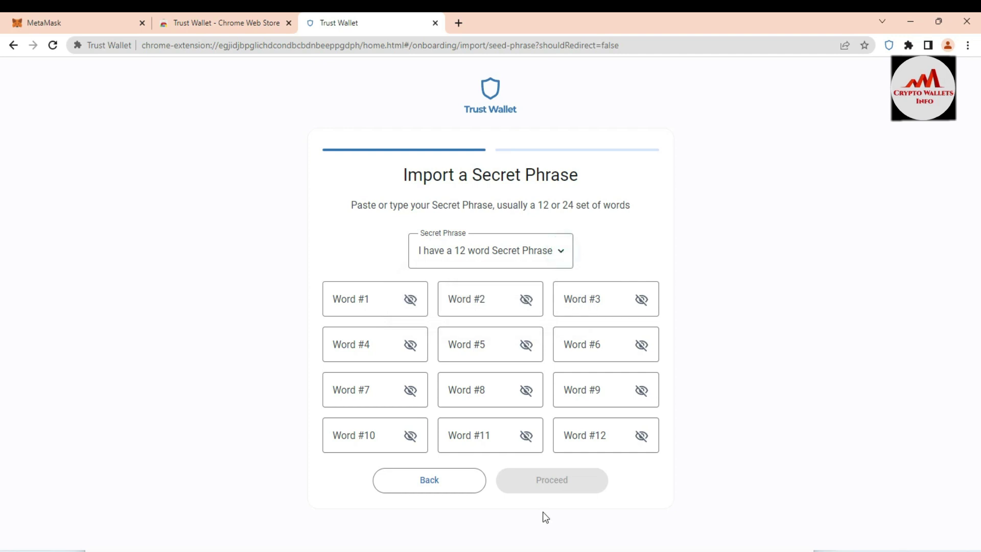
key(alt+Tab)
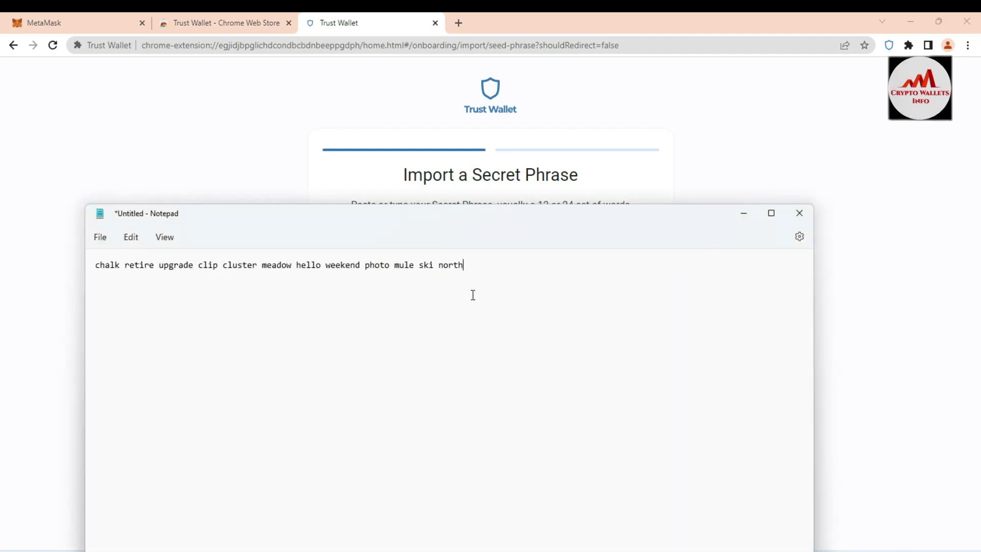
drag(467, 264, 81, 263)
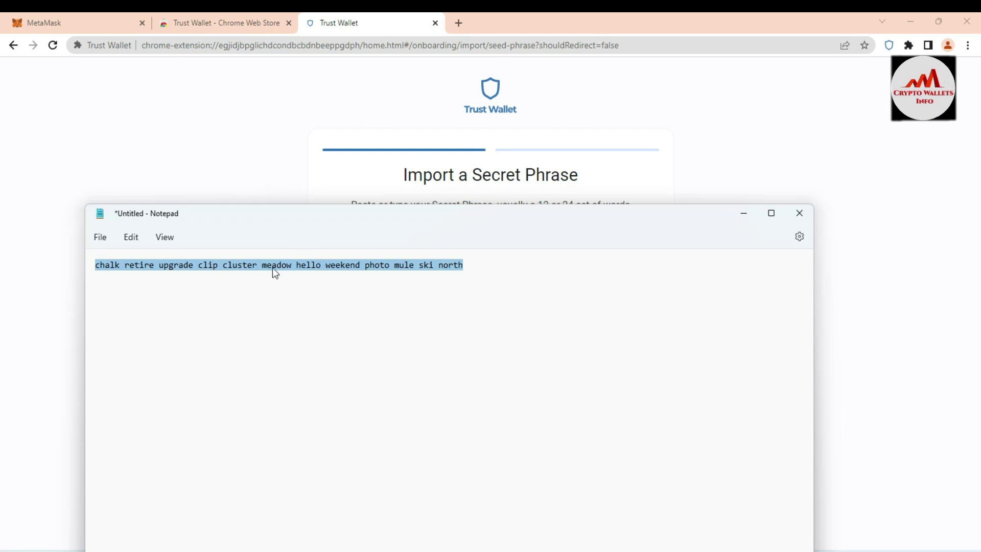
Paste the phrase into the twelve word fields, check the first word, and proceed.
click(749, 218)
click(364, 309)
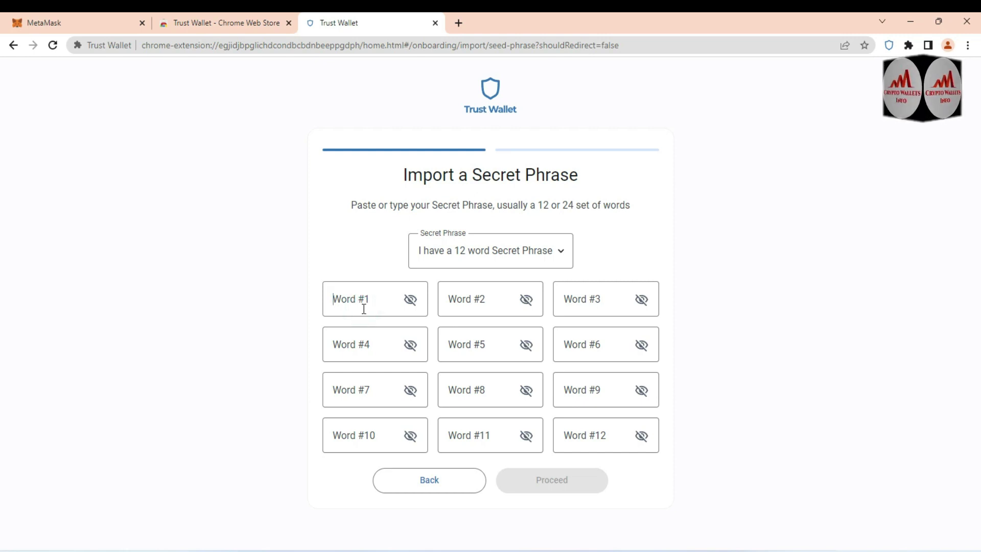
key(ctrl+v)
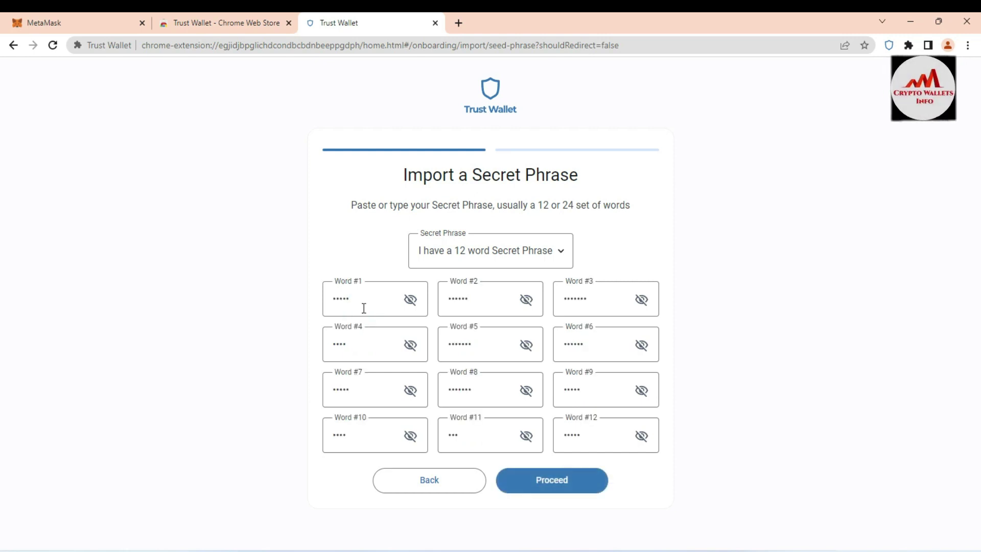
click(412, 303)
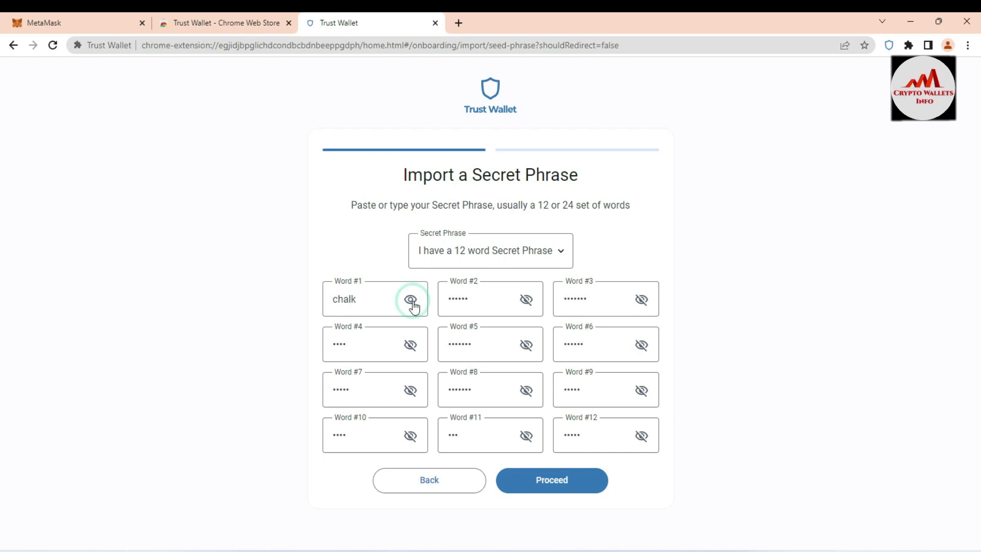
click(411, 301)
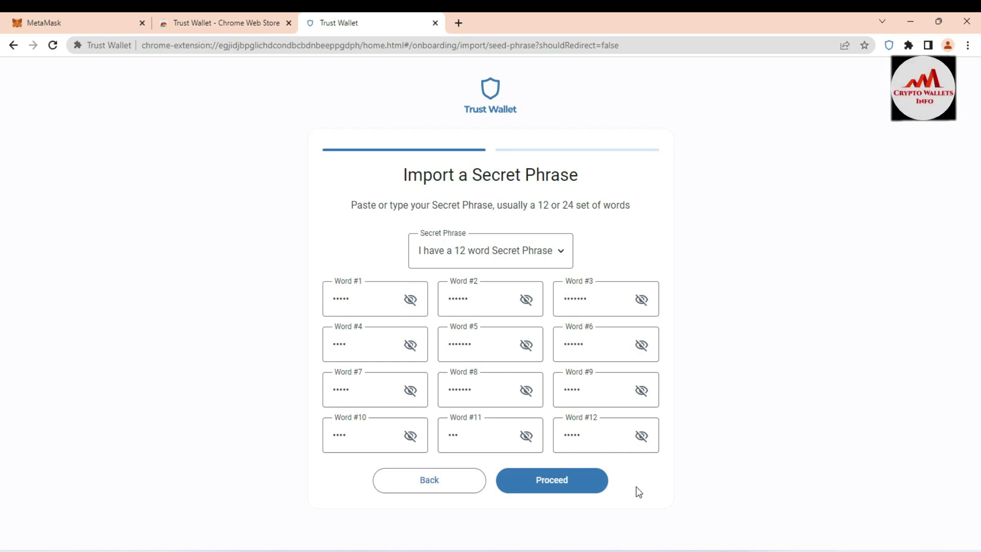
click(546, 482)
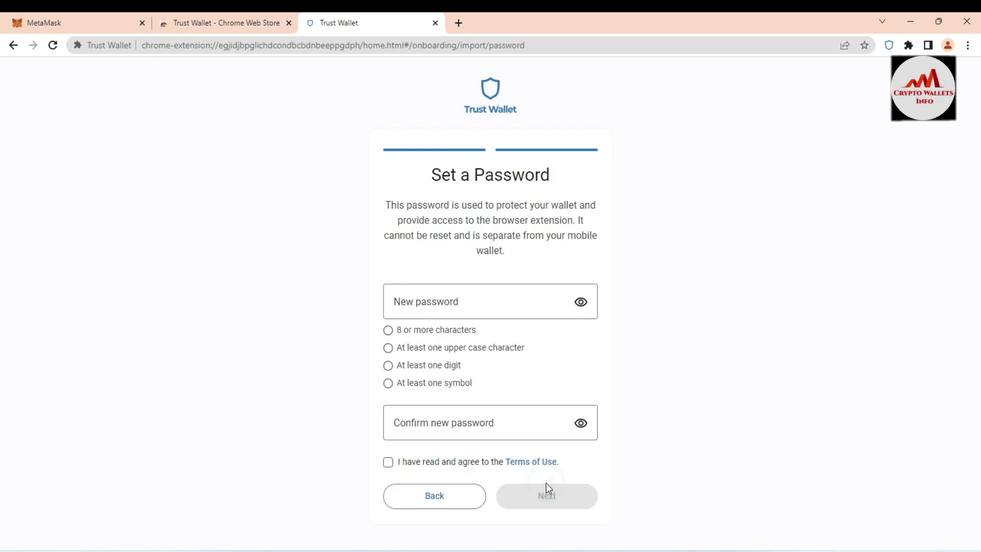
Enter and confirm a new wallet password, accept the Terms of Use, and submit.
click(443, 309)
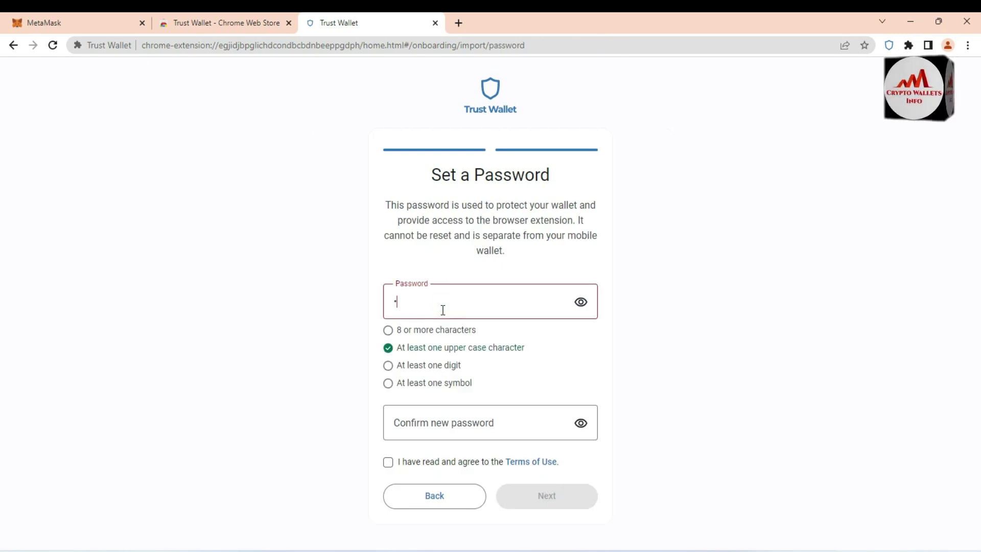
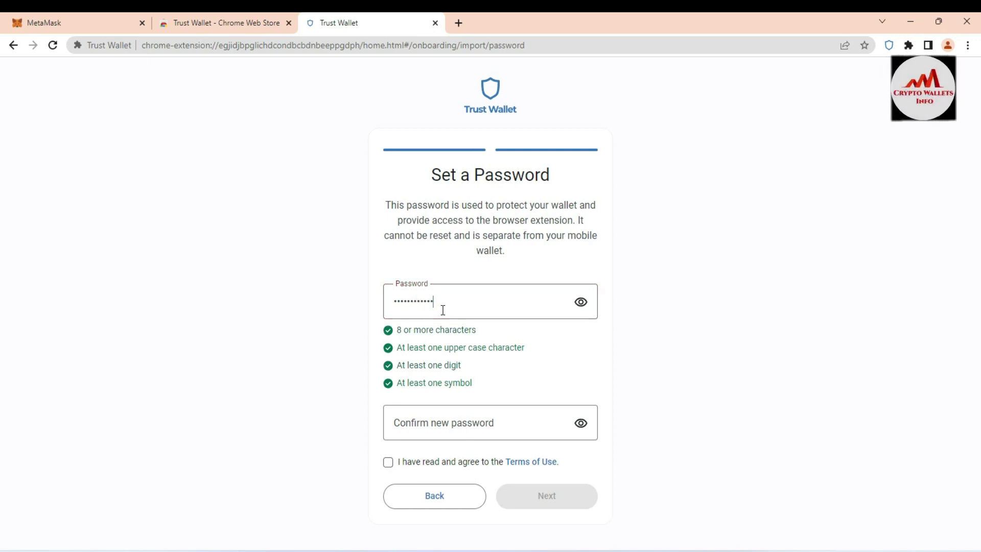
click(442, 425)
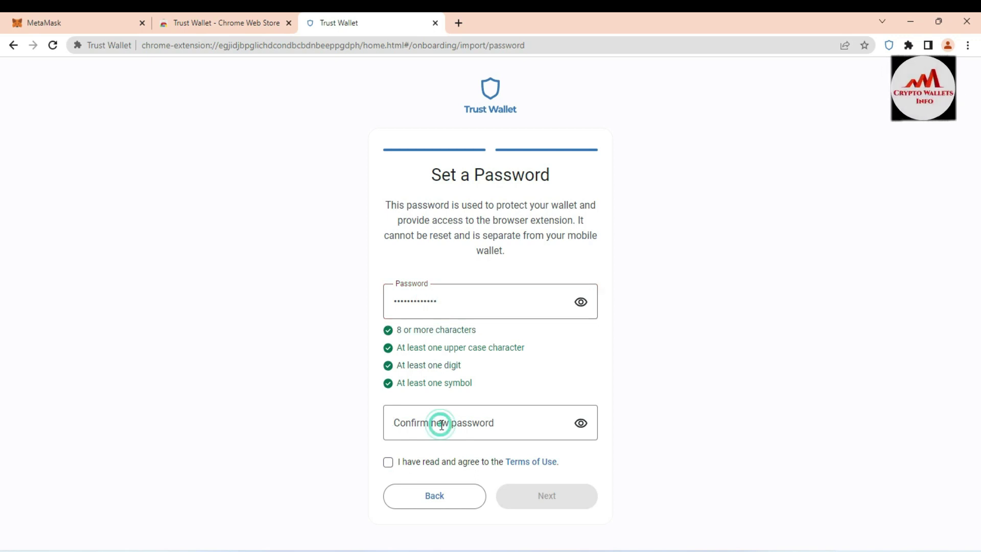
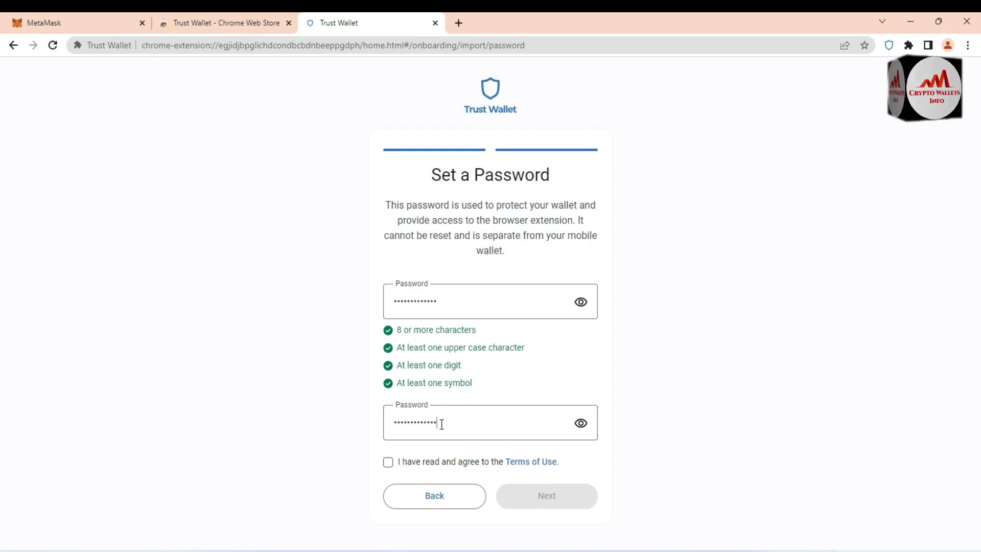
drag(397, 332, 482, 379)
click(483, 383)
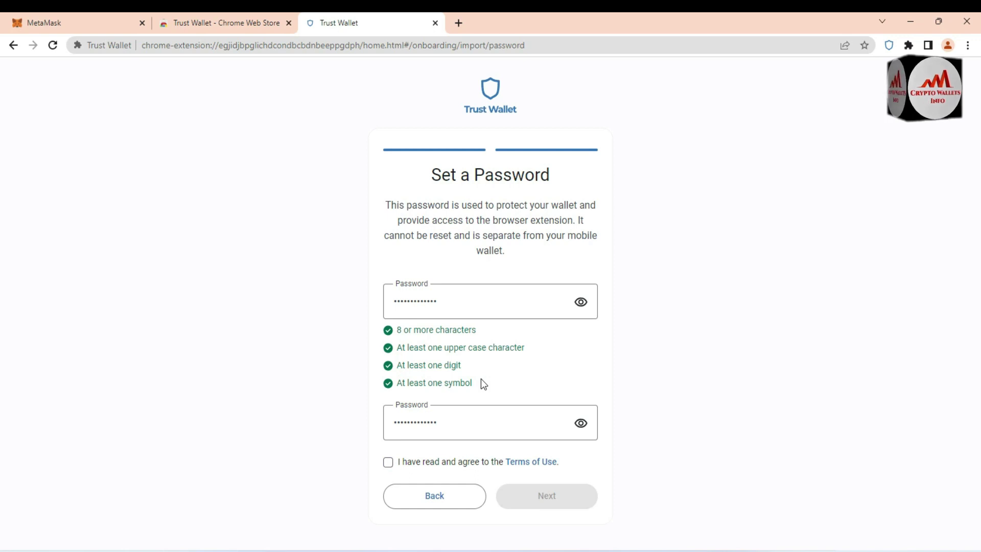
click(389, 463)
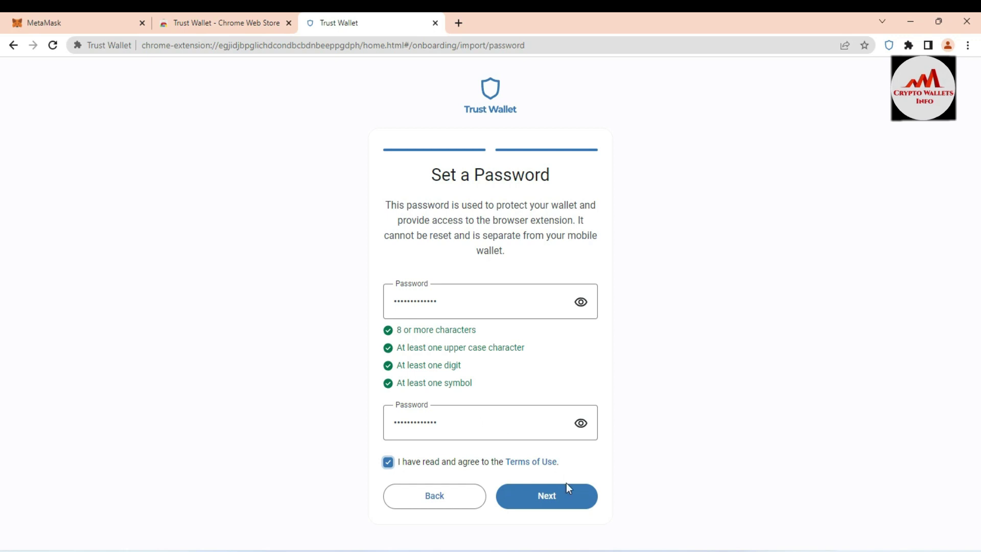
click(543, 497)
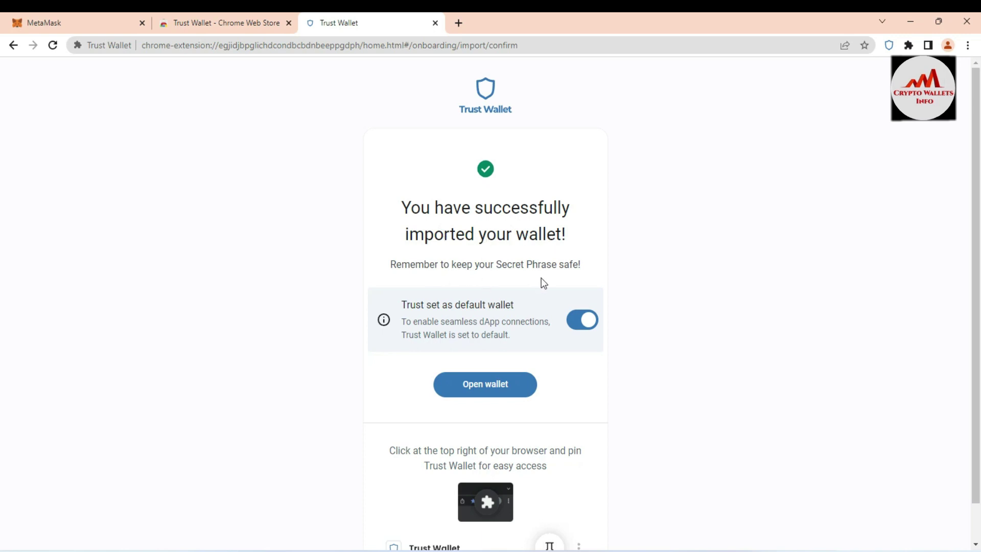
Open the wallet, dismiss both intro tips, and open the ETH Ethereum asset page.
click(483, 387)
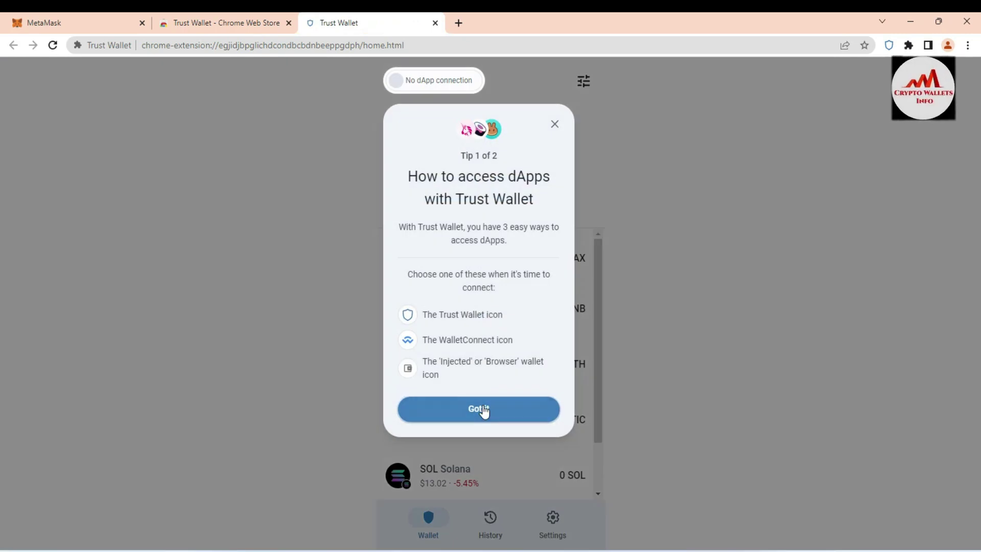
click(483, 407)
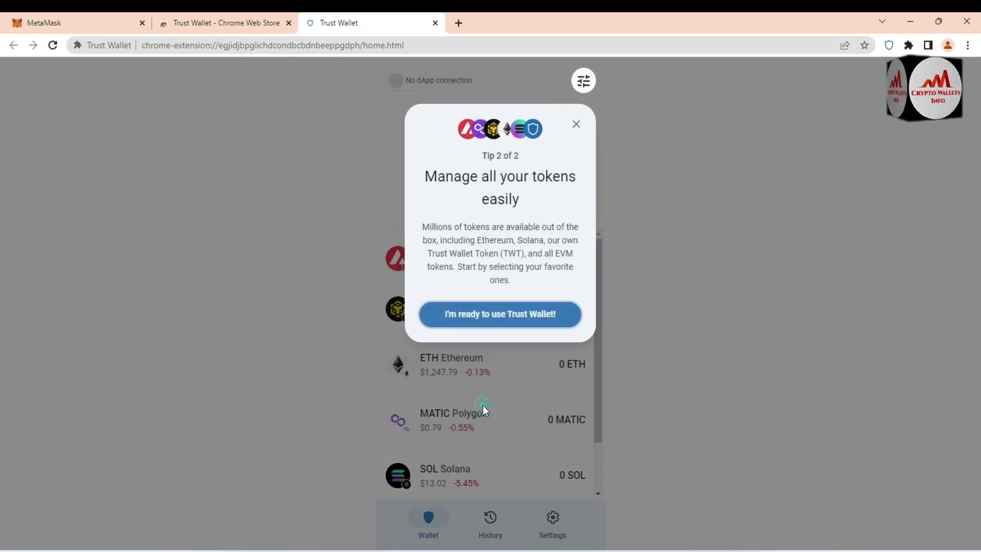
click(502, 321)
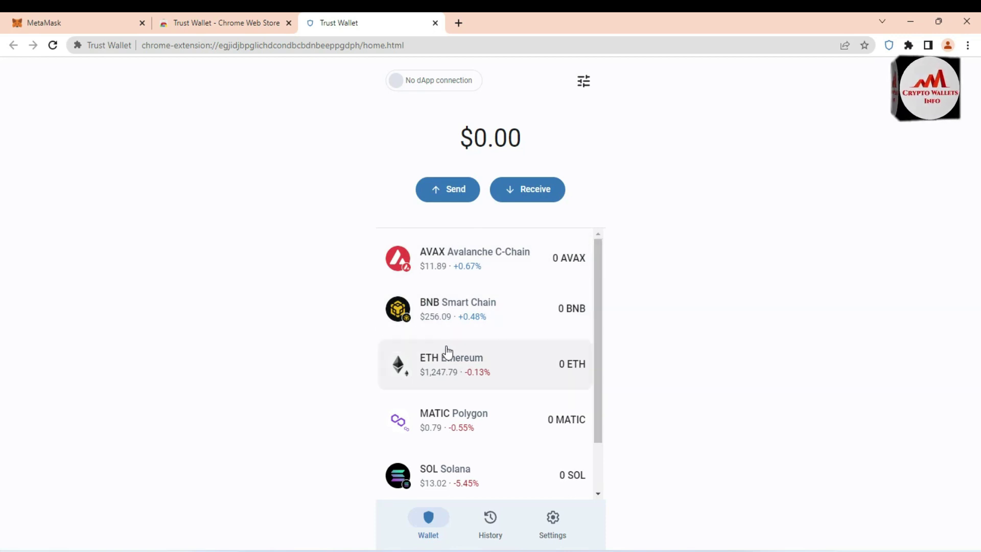
click(446, 352)
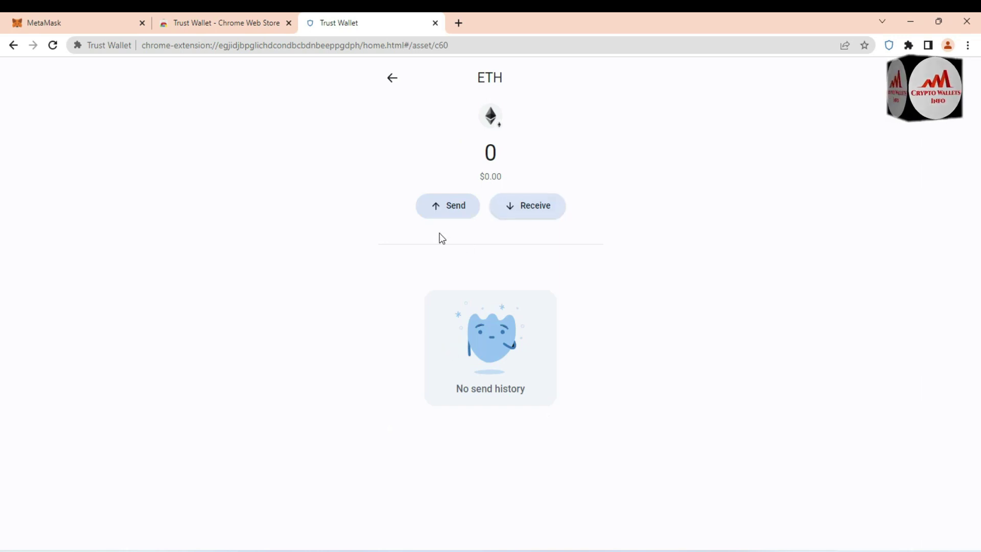
Show the Receive ETH QR code and copy the Ethereum receiving address.
click(536, 203)
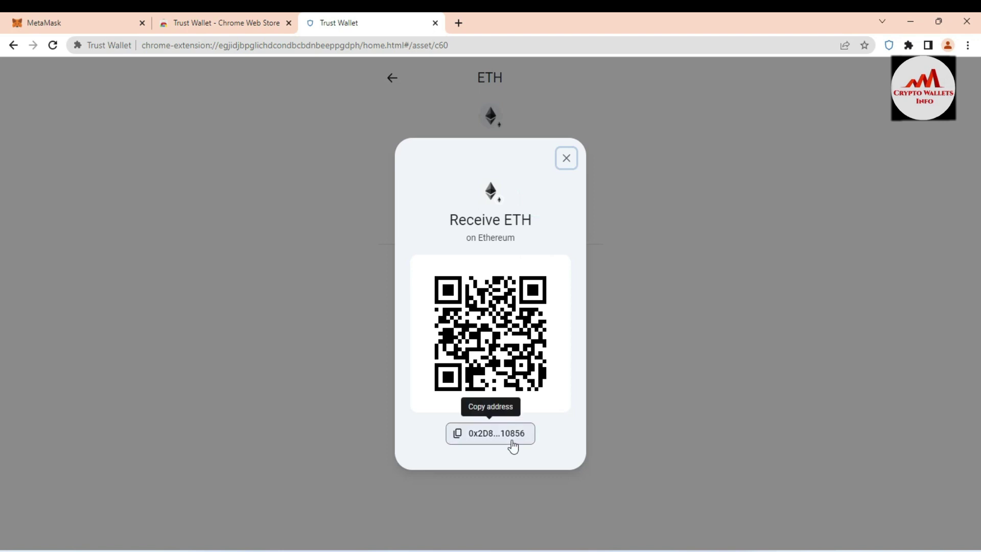
click(471, 437)
click(472, 437)
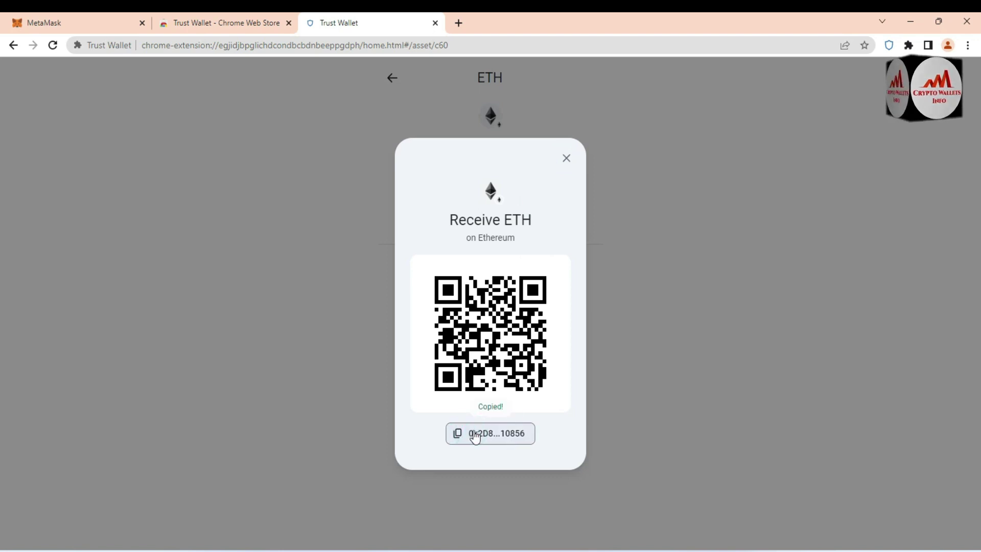
Type the heading 'Trust Wallet ETH Address' below the phrase in Notepad and paste the copied address.
key(alt+Tab)
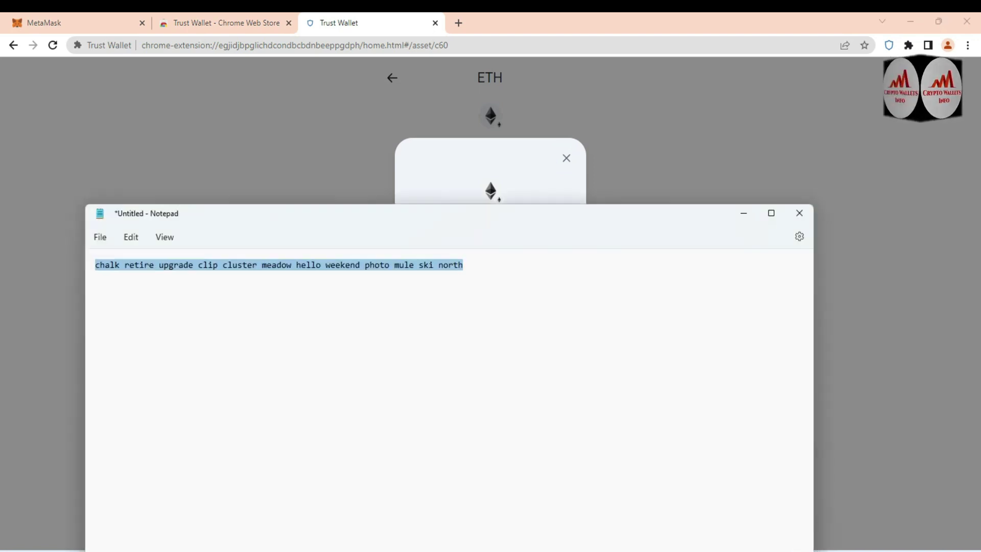
click(535, 270)
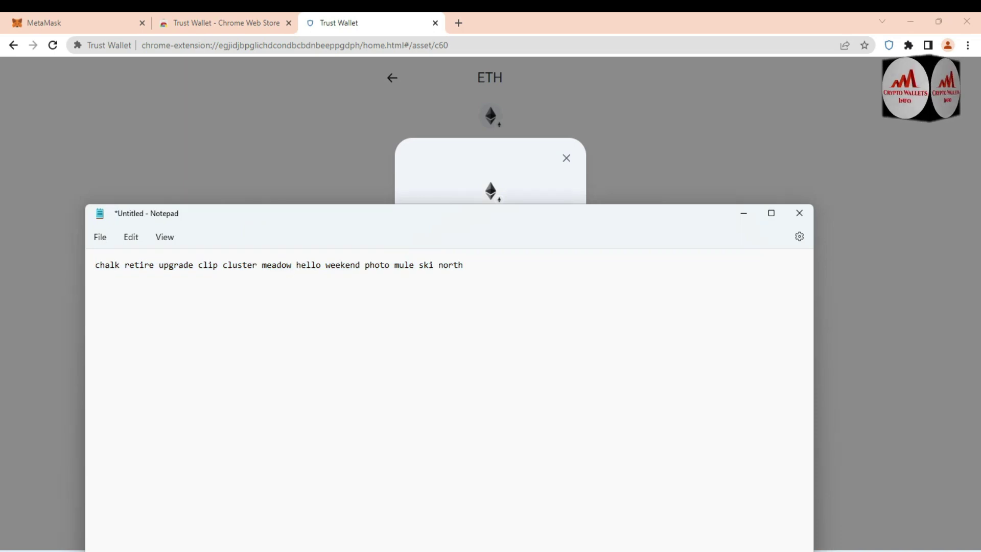
text(Tru)
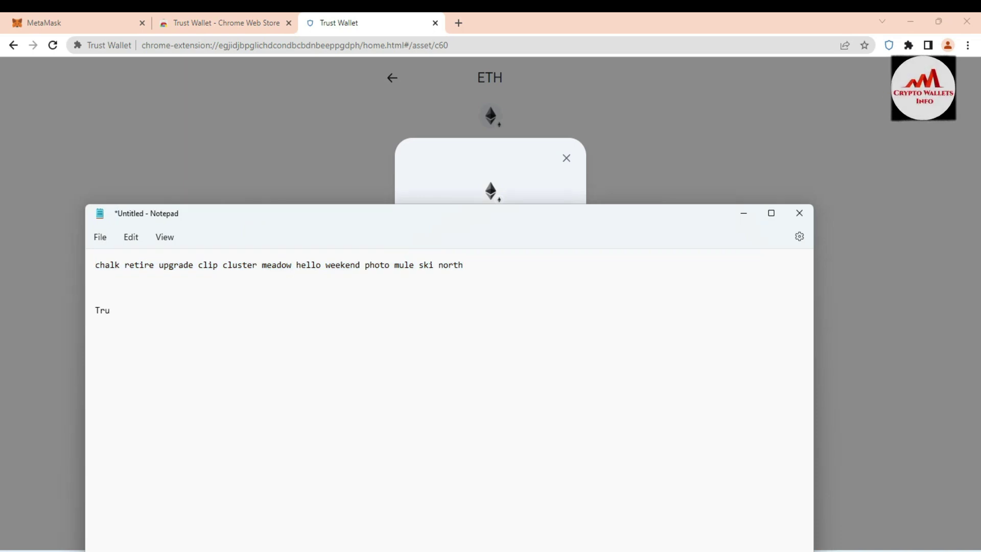
text(st Wallet ETH a)
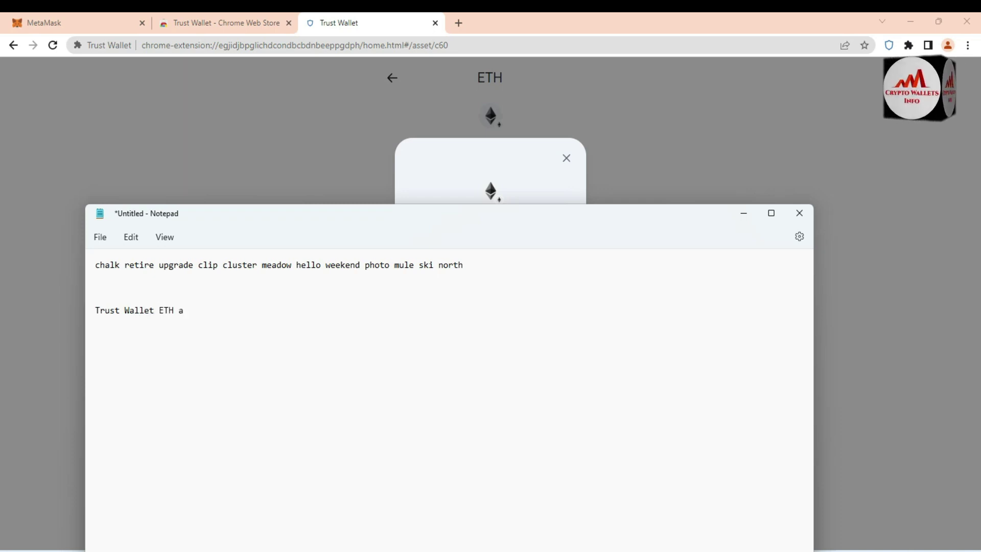
key(BackSpace)
text(Address)
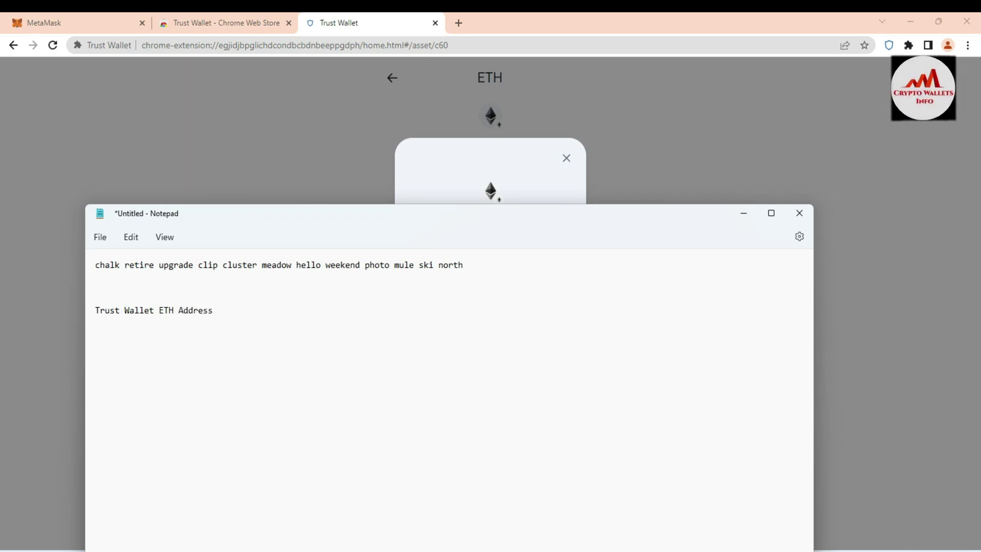
key(ctrl+v)
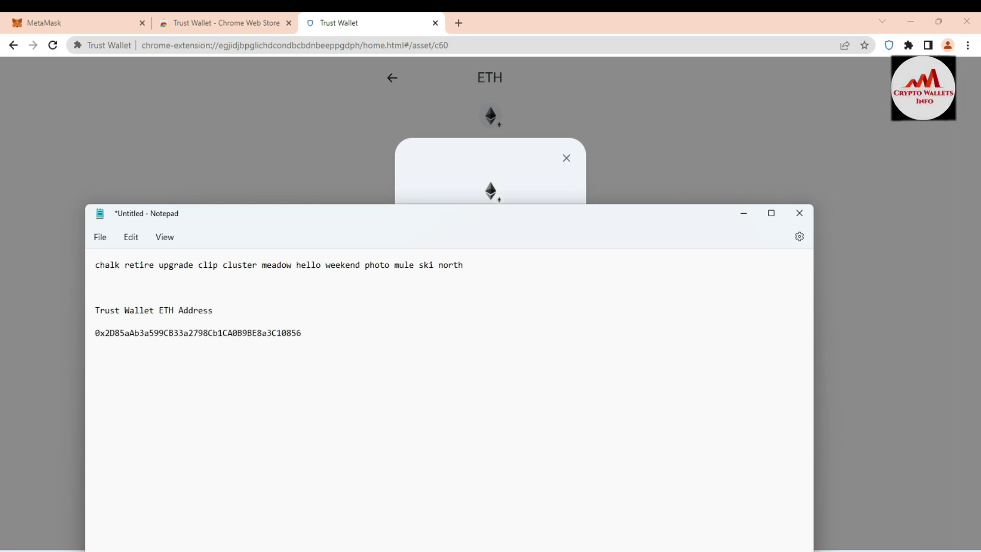
key(Return)
click(756, 44)
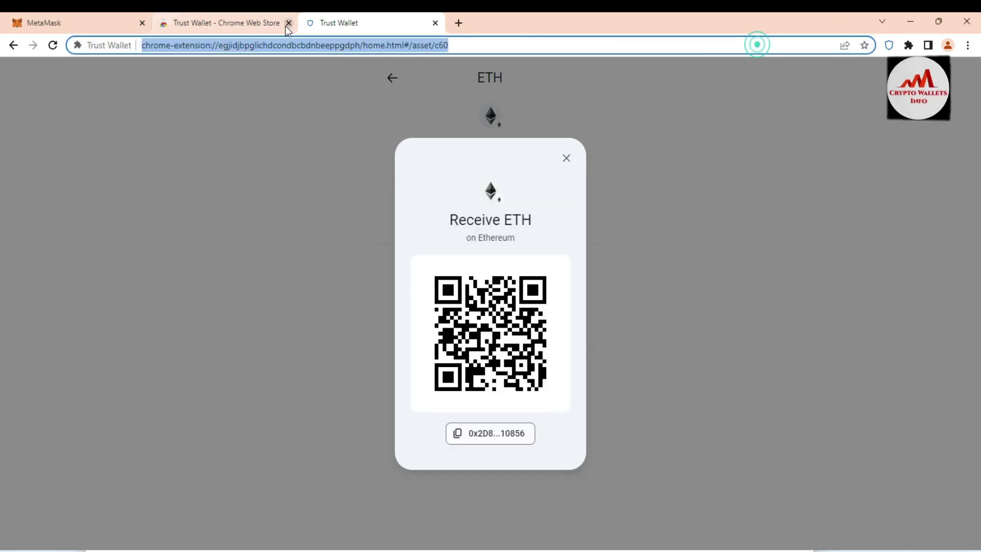
In the MetaMask tab, close the recovery phrase page and copy the Account 1 ETH address.
click(101, 26)
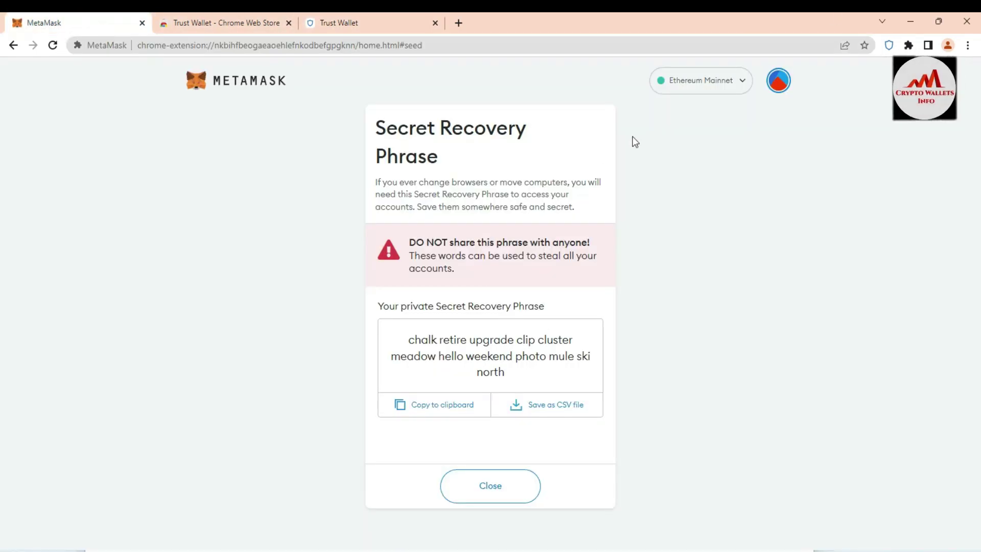
click(778, 81)
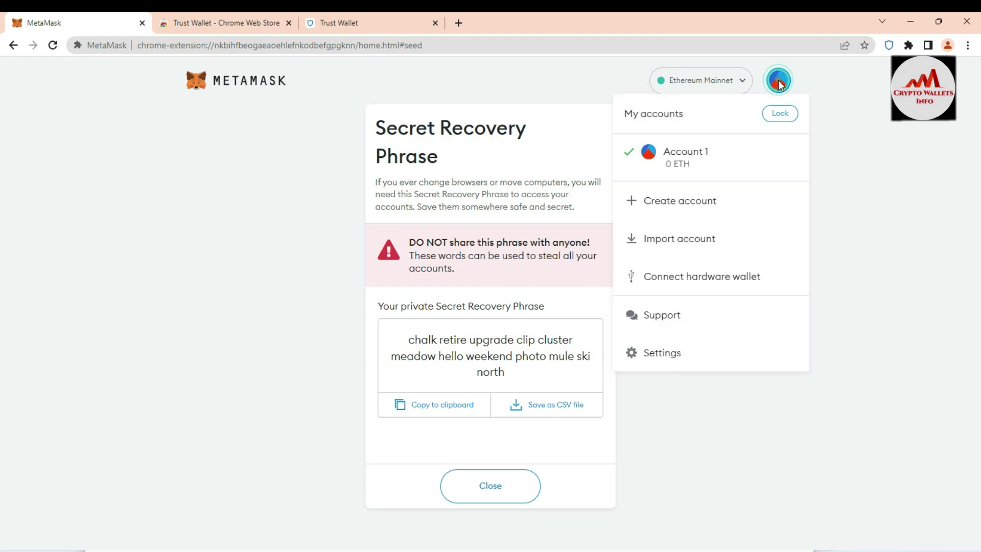
click(672, 164)
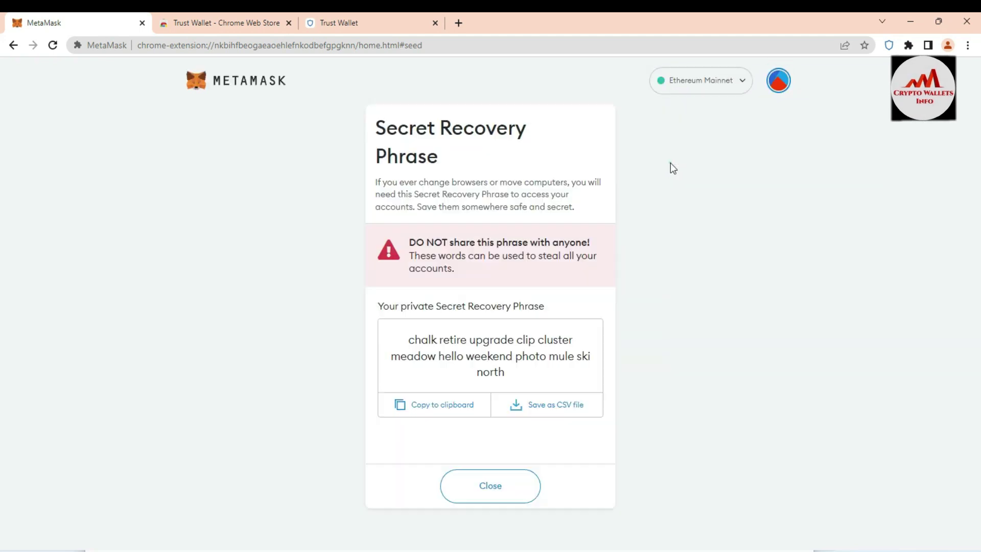
click(791, 84)
click(675, 99)
click(490, 491)
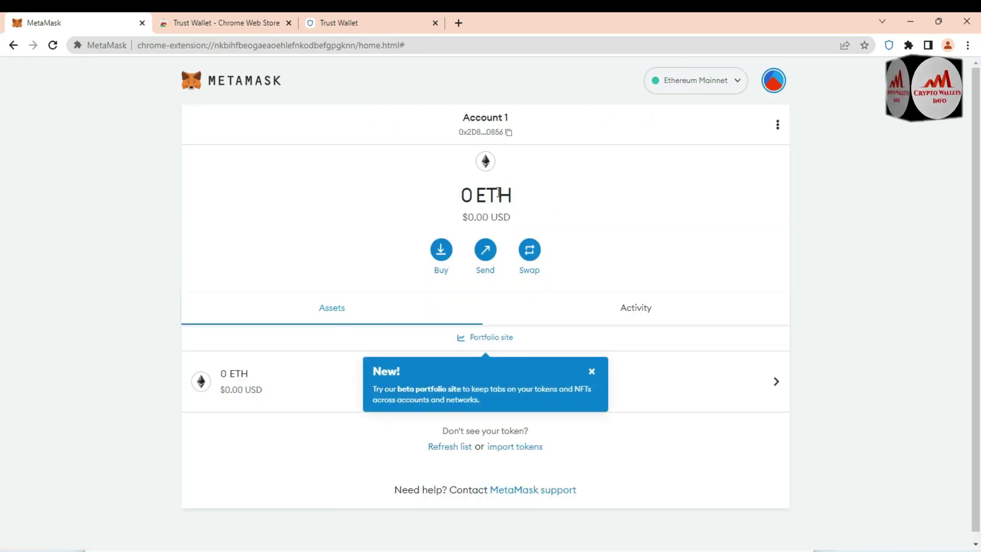
click(507, 134)
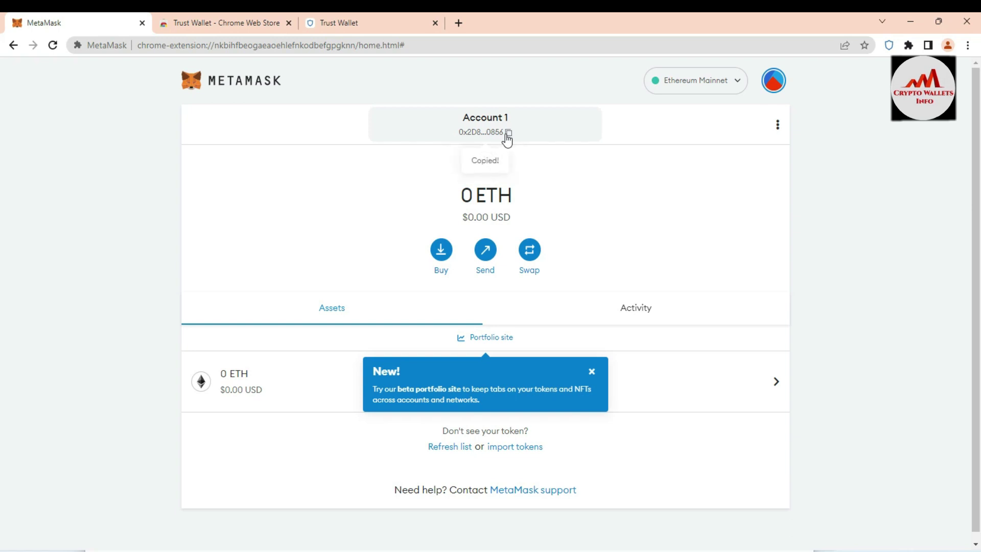
click(588, 547)
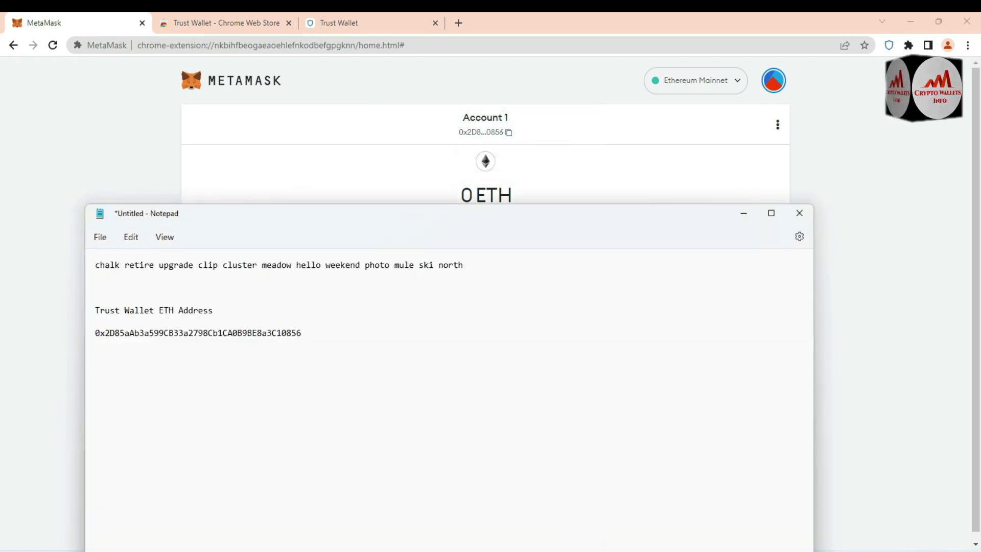
Paste the MetaMask ETH address under the Trust Wallet one, confirm they match, and minimize Notepad.
key(ctrl+v)
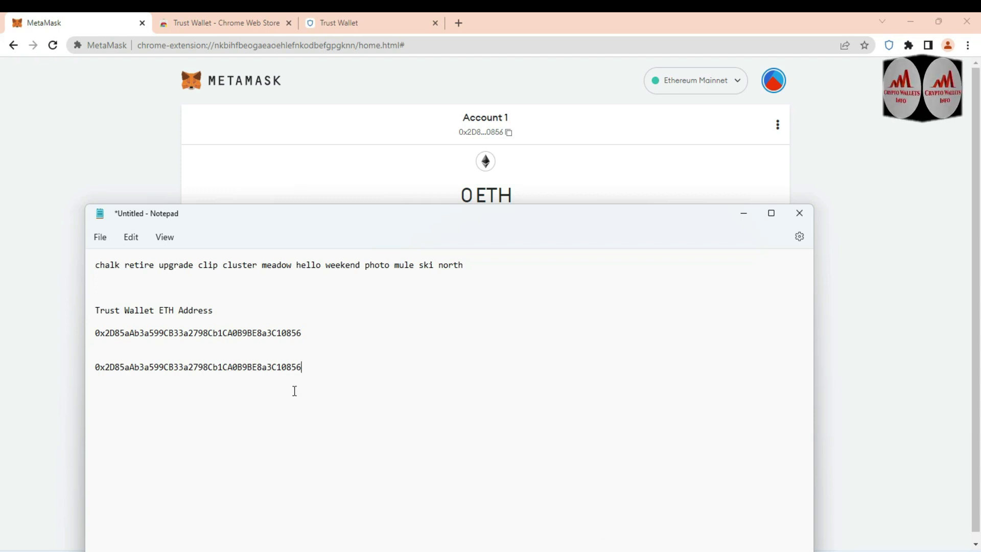
drag(310, 366, 87, 369)
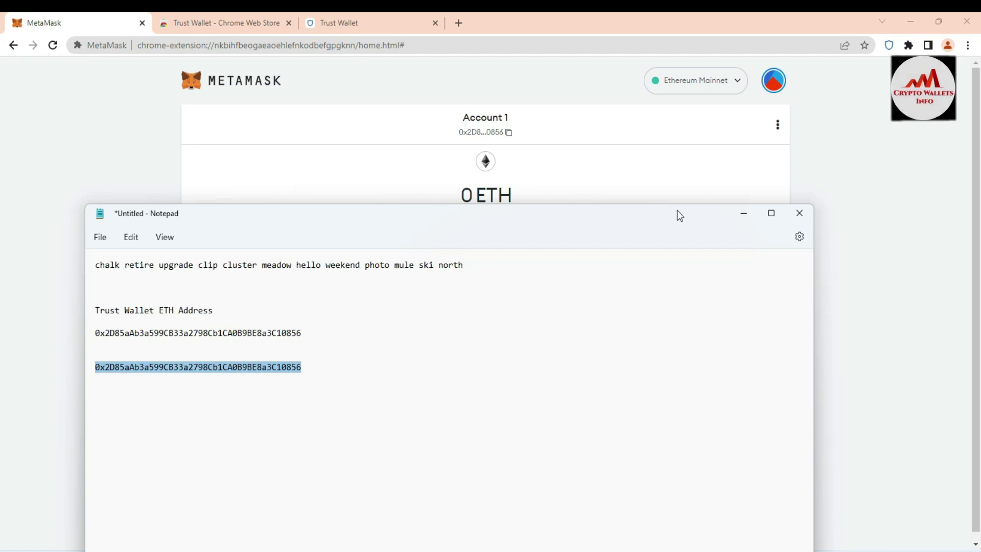
click(742, 214)
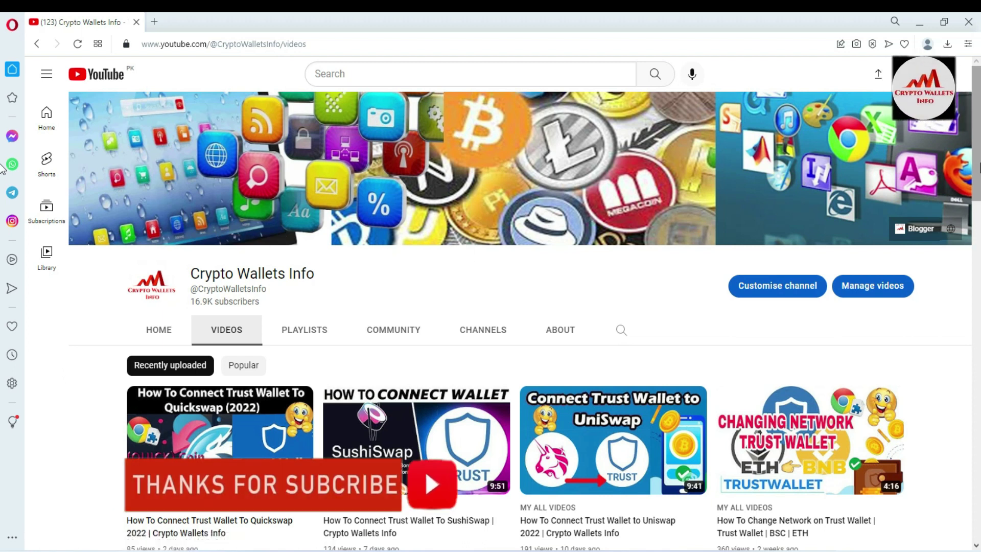
Go to the Crypto Wallets Info channel's Home page and pause its featured video.
scroll(2, 174, down, 1)
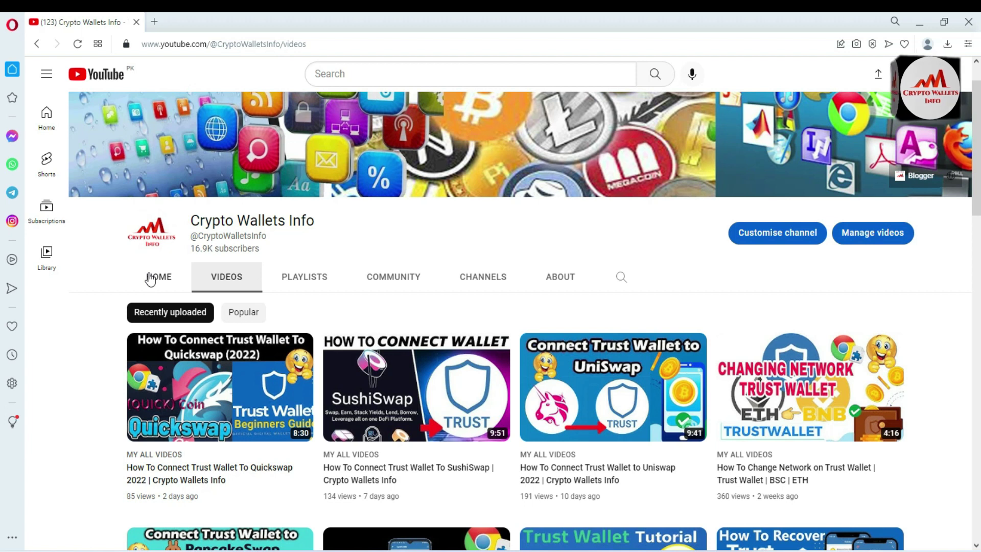
click(151, 279)
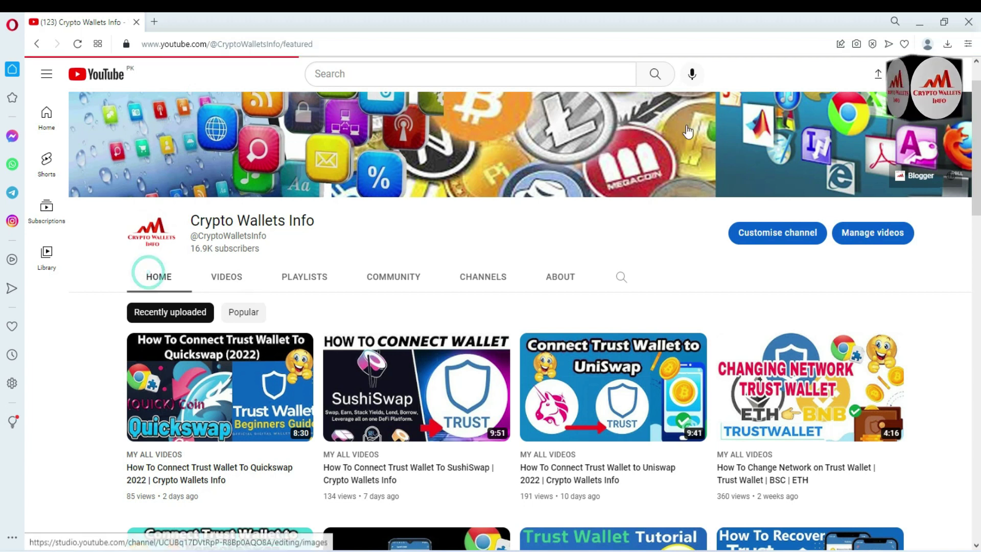
click(146, 498)
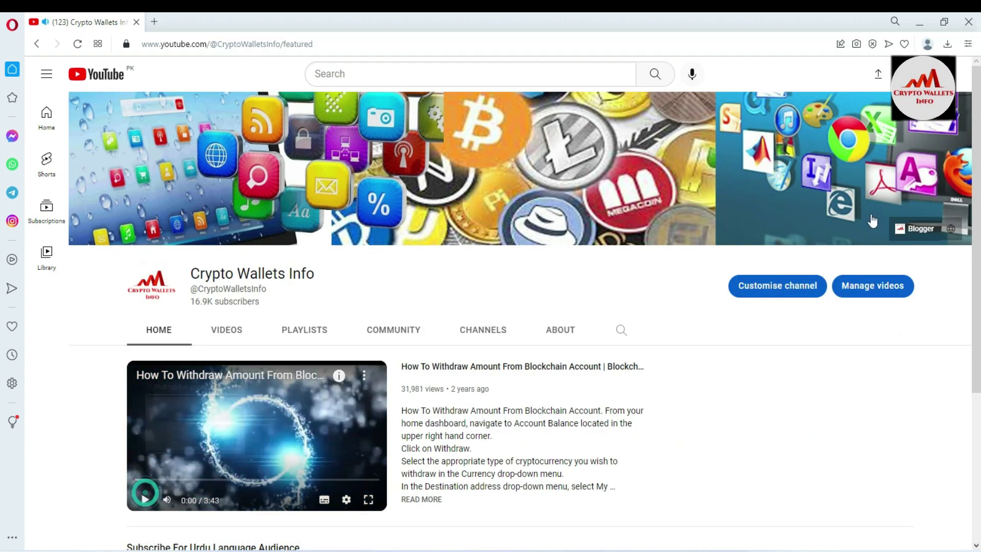
scroll(140, 489, down, 4)
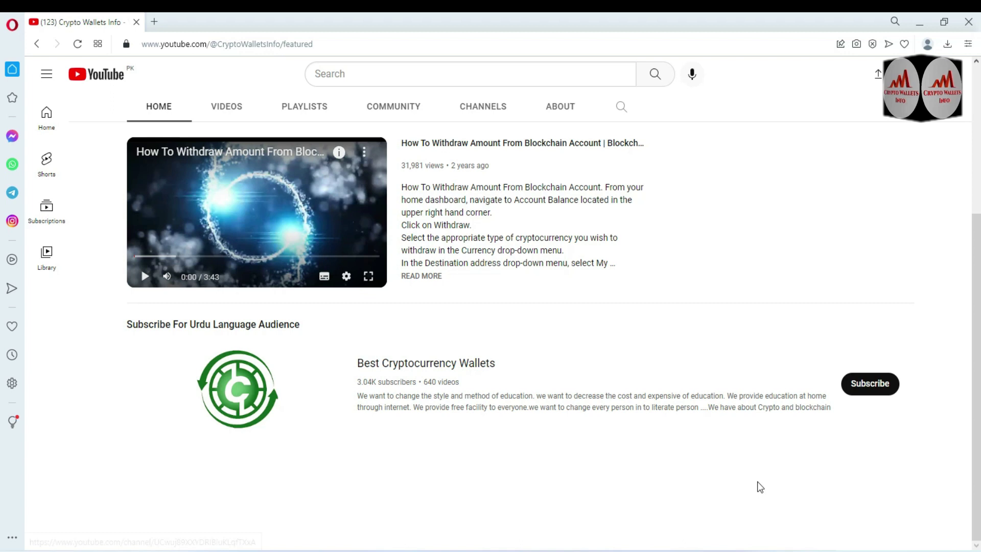
click(844, 550)
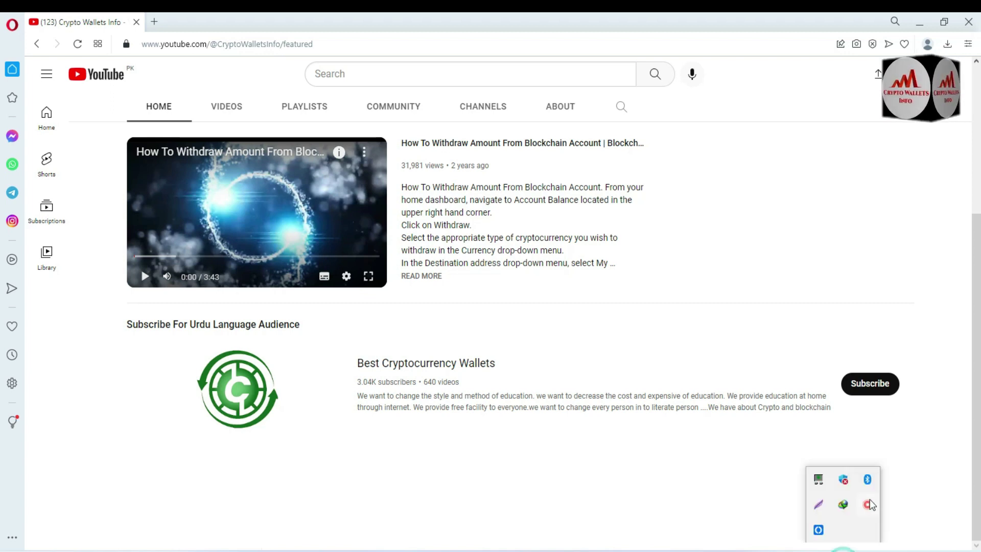